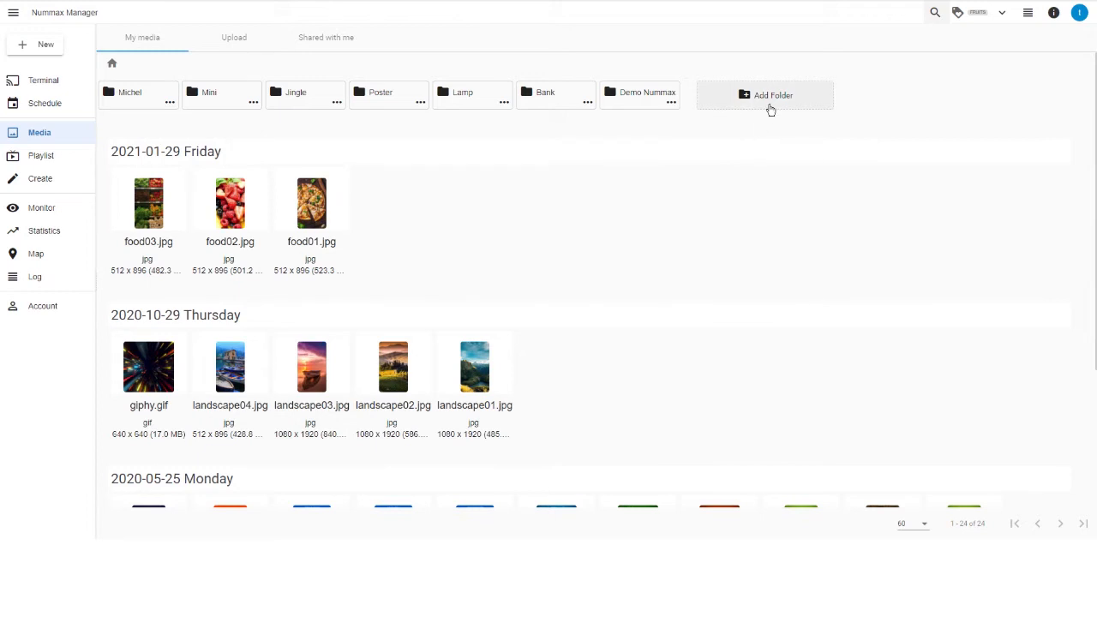
- Create a media folder named Landscapes
{"action": "left_click", "coordinate": [773, 105]}
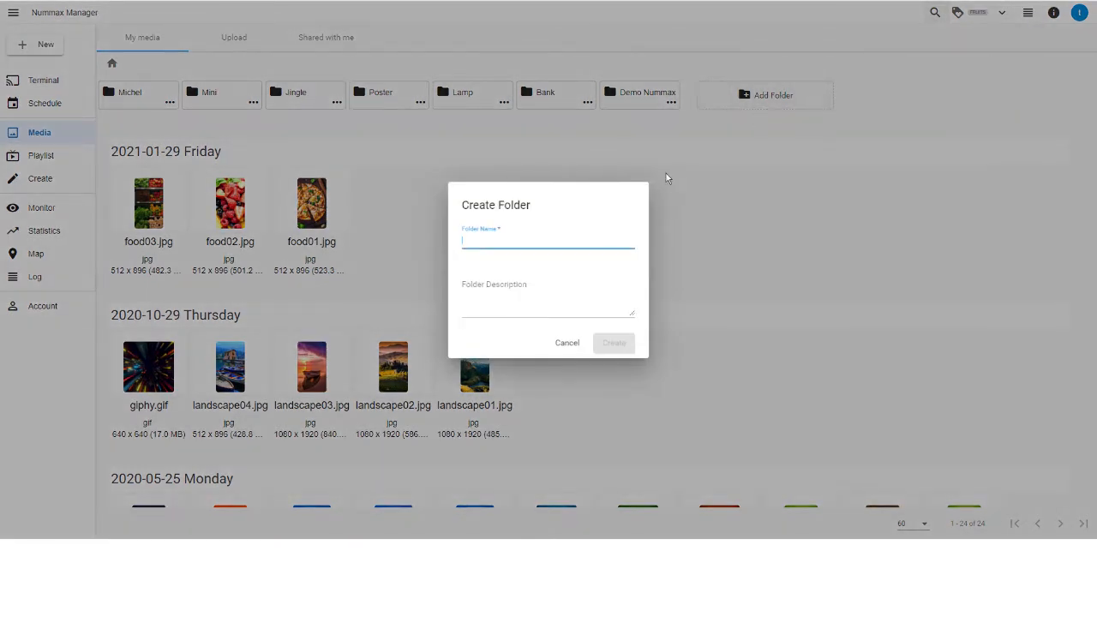
{"action": "type", "text": "Land"}
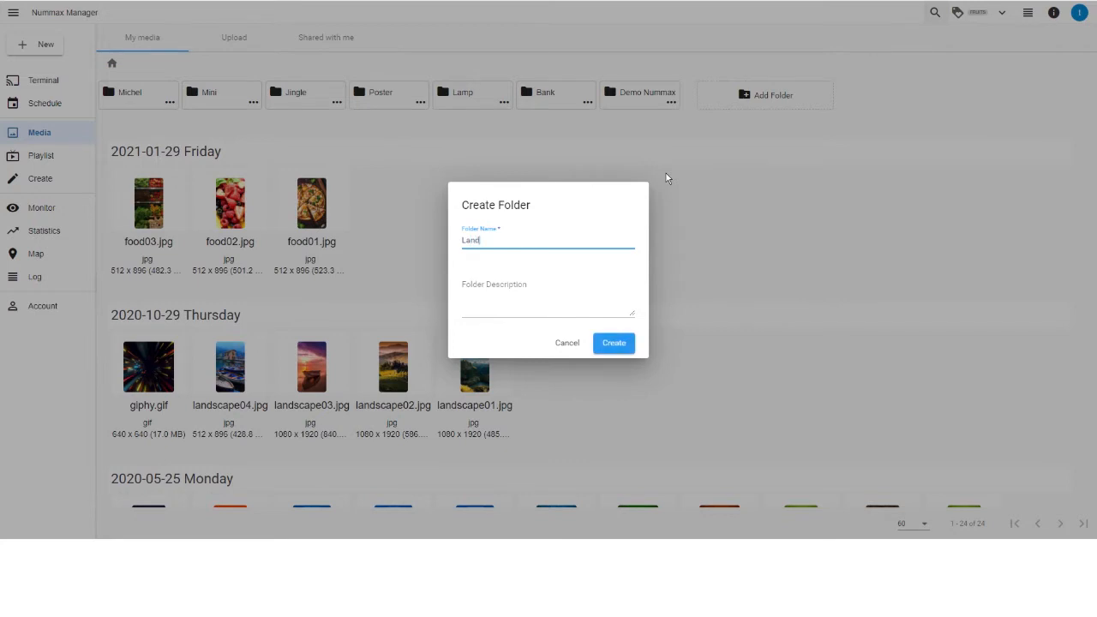
{"action": "type", "text": "scapes"}
{"action": "key", "text": "Return"}
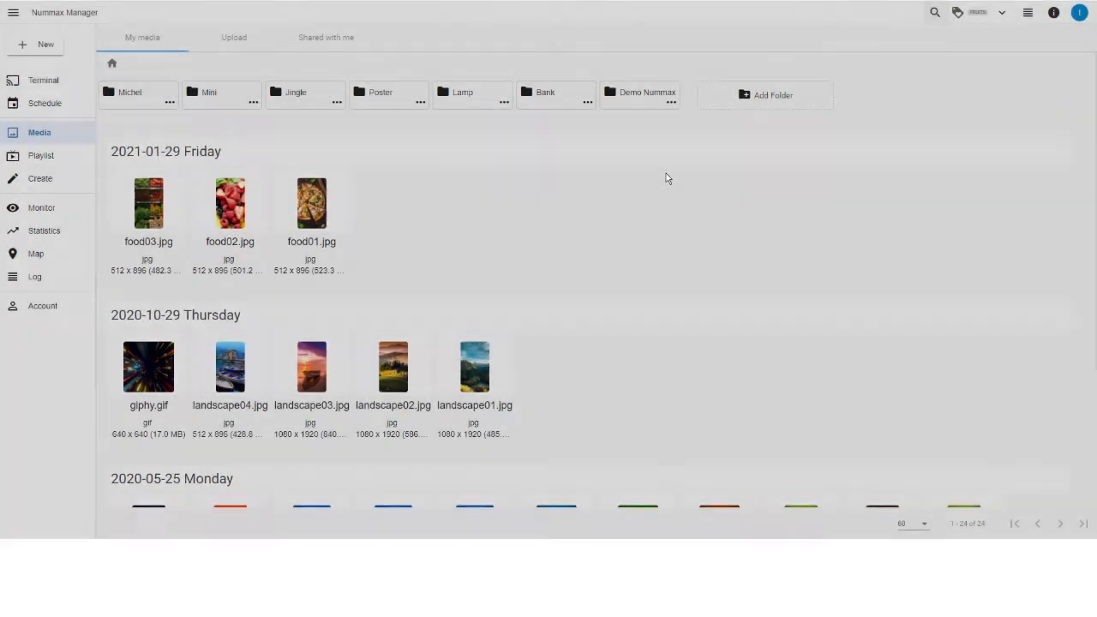
- Move landscape01.jpg, landscape02.jpg, landscape03.jpg and landscape04.jpg into the Landscapes folder
{"action": "left_click", "coordinate": [199, 338]}
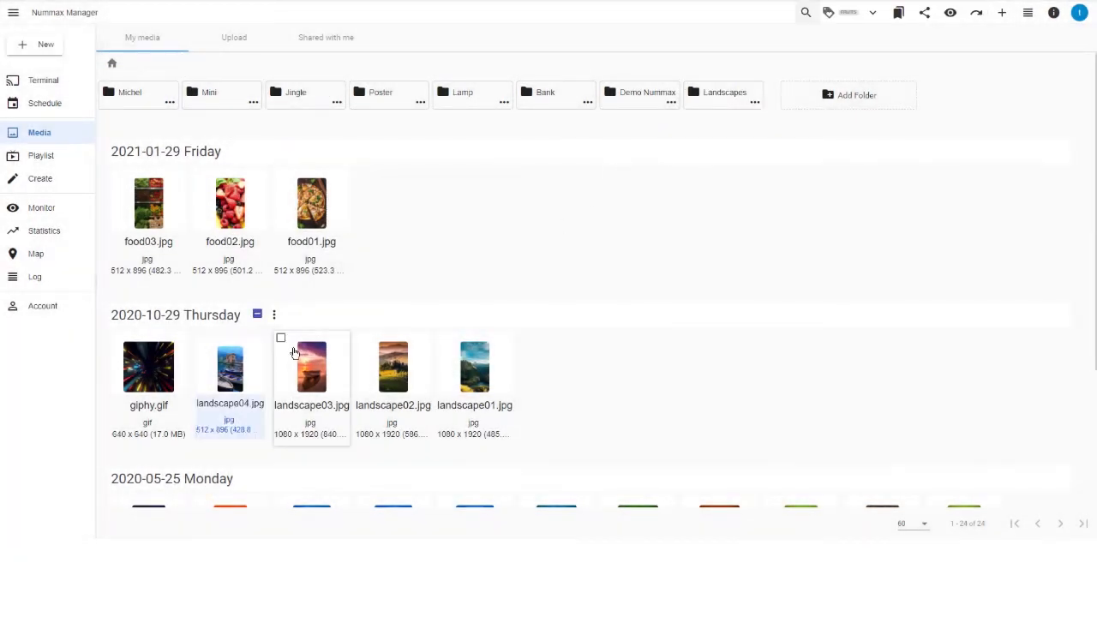
{"action": "left_click", "coordinate": [280, 338]}
{"action": "left_click", "coordinate": [362, 337]}
{"action": "left_click", "coordinate": [445, 340]}
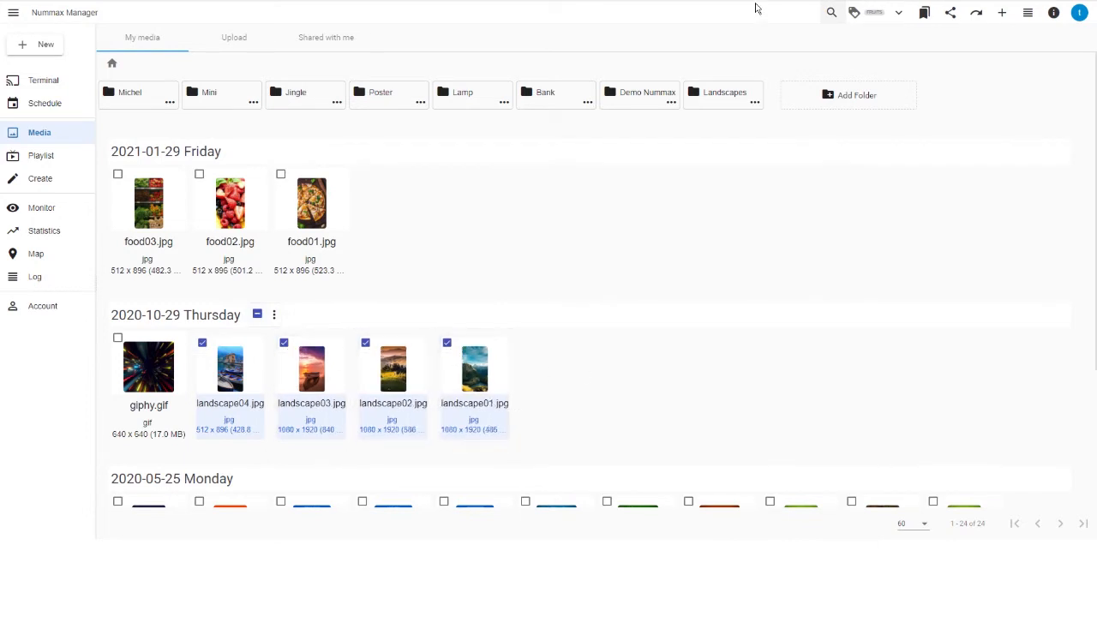
{"action": "left_click", "coordinate": [984, 24]}
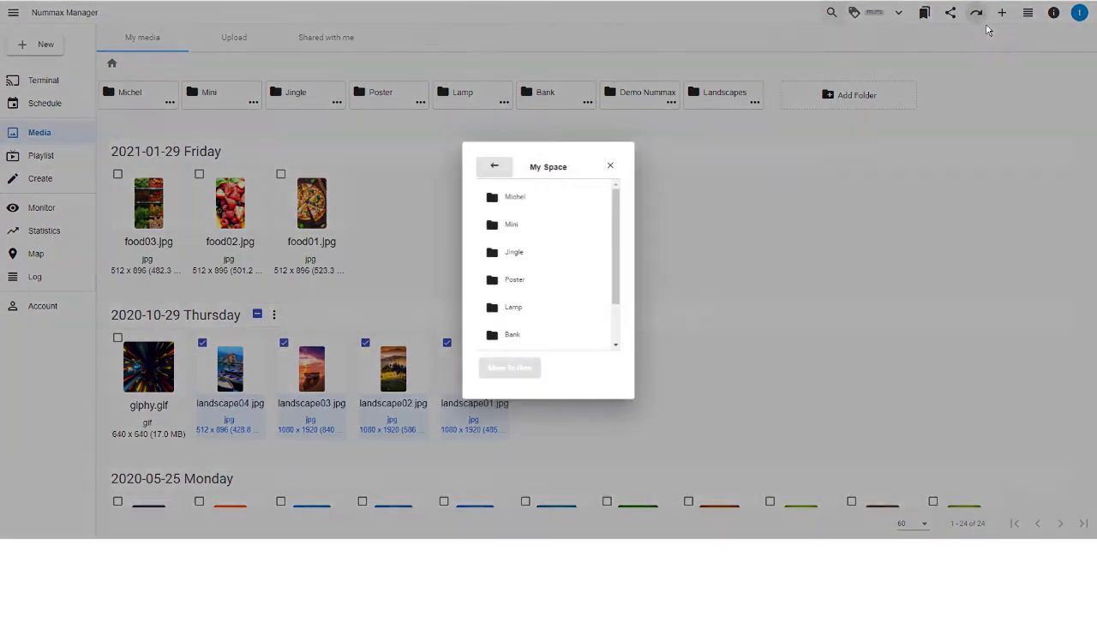
{"action": "scroll", "coordinate": [544, 290], "scroll_direction": "down", "scroll_amount": 2}
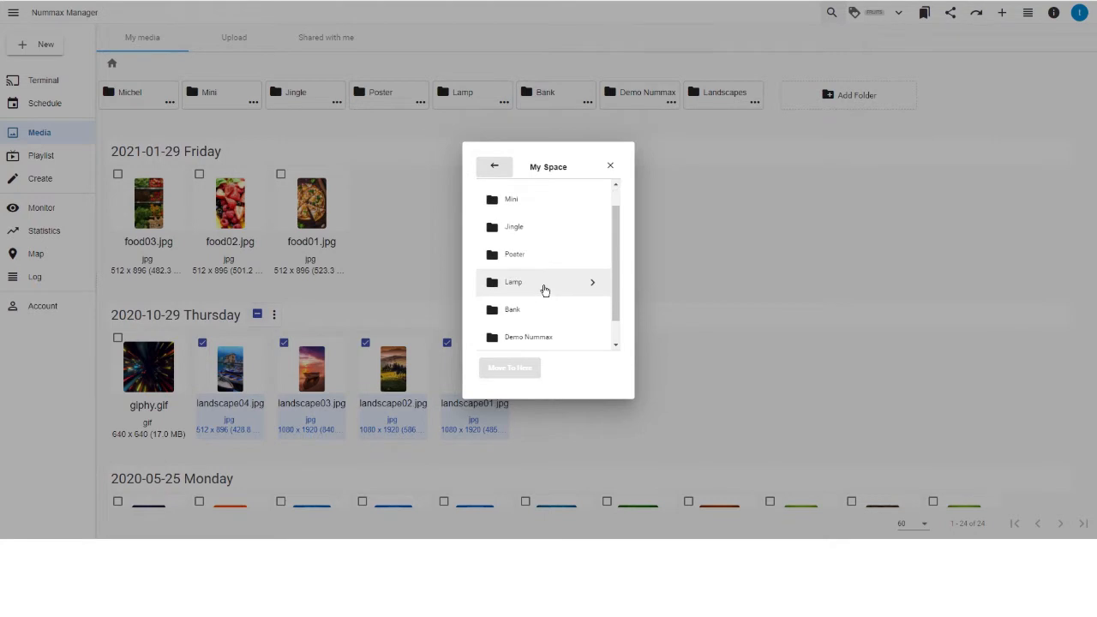
{"action": "left_click", "coordinate": [523, 335]}
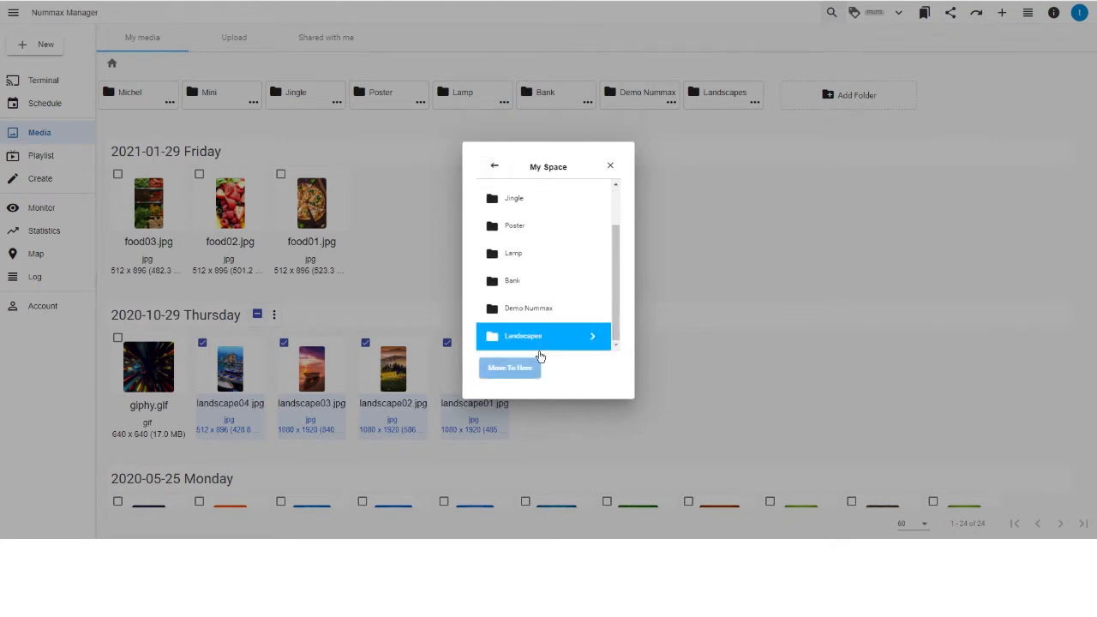
{"action": "left_click", "coordinate": [534, 370]}
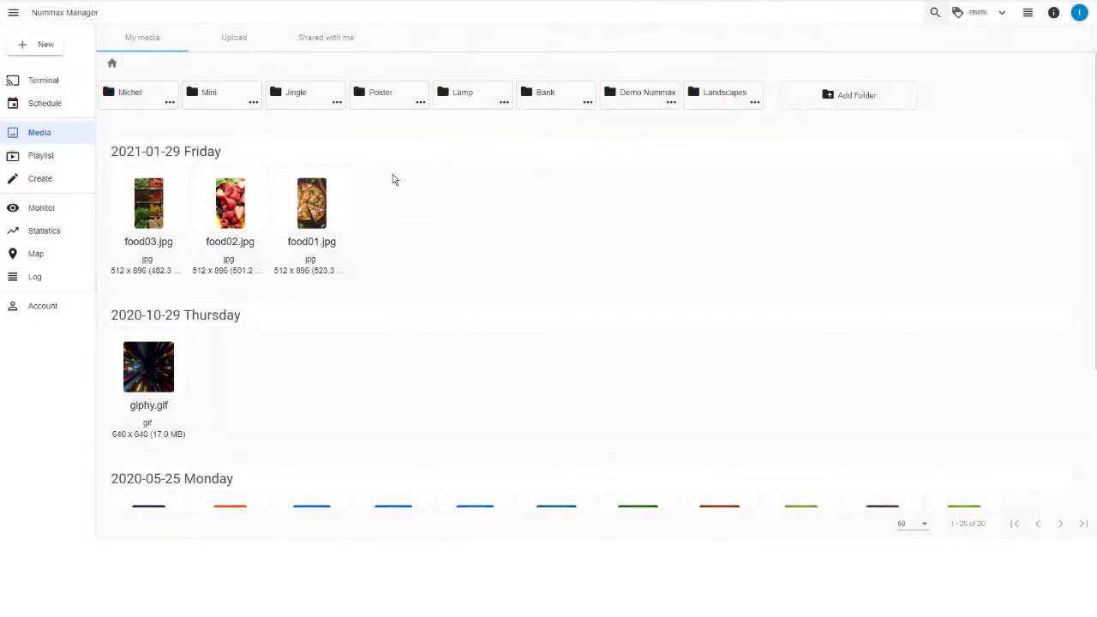
- Open the details of giphy.gif in My media and add the tag Space to it
{"action": "left_click", "coordinate": [257, 44]}
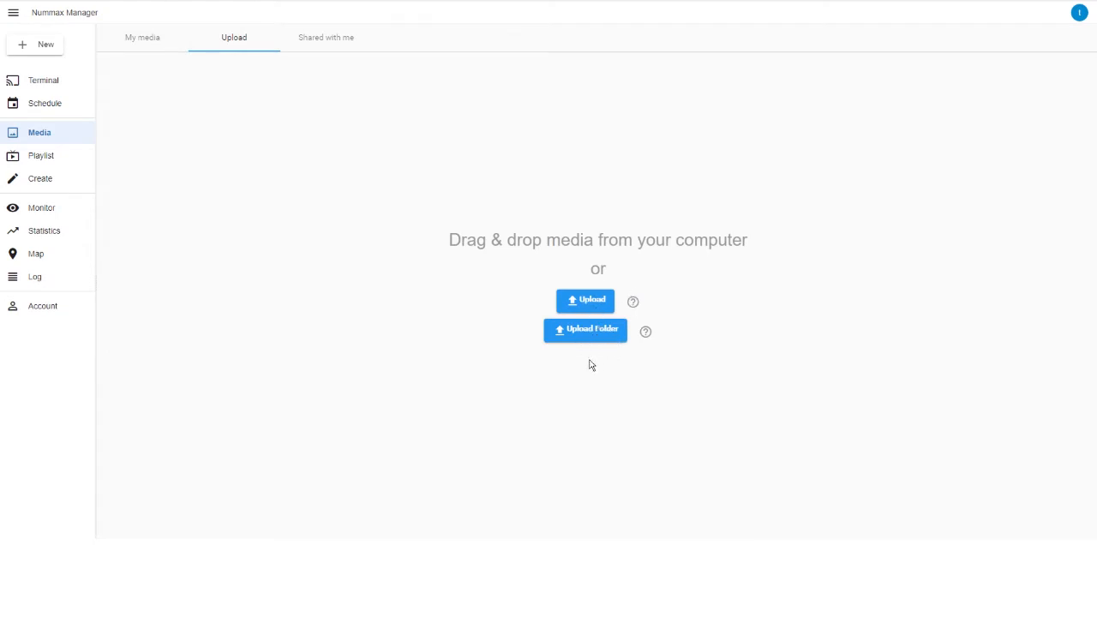
{"action": "left_click", "coordinate": [156, 45]}
{"action": "left_click", "coordinate": [153, 365]}
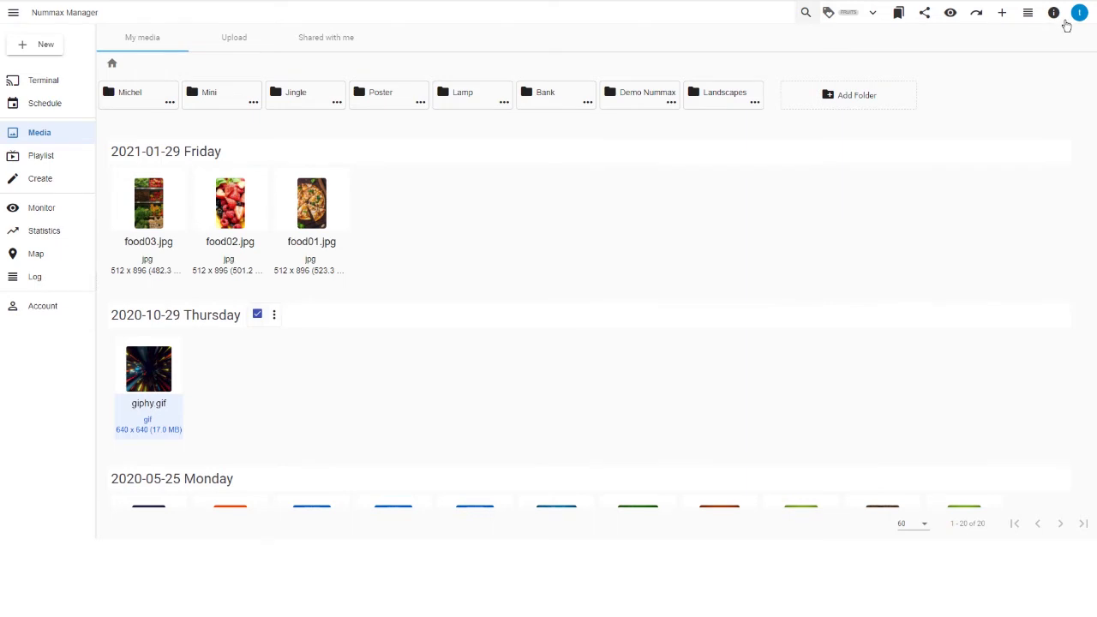
{"action": "left_click", "coordinate": [1053, 13]}
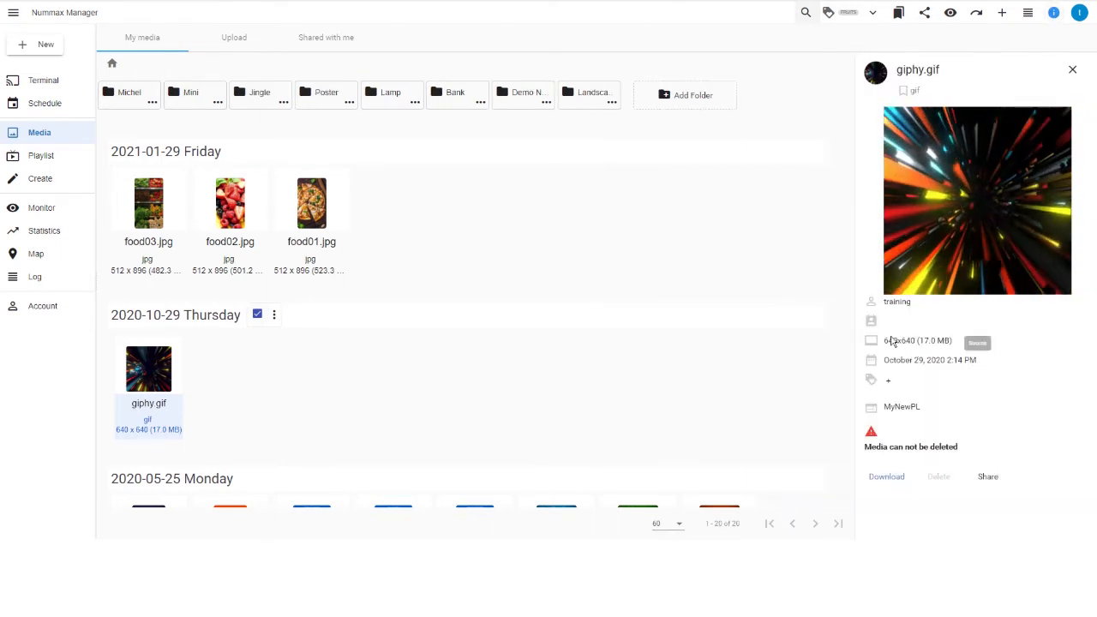
{"action": "left_click", "coordinate": [889, 380]}
{"action": "left_click", "coordinate": [525, 286]}
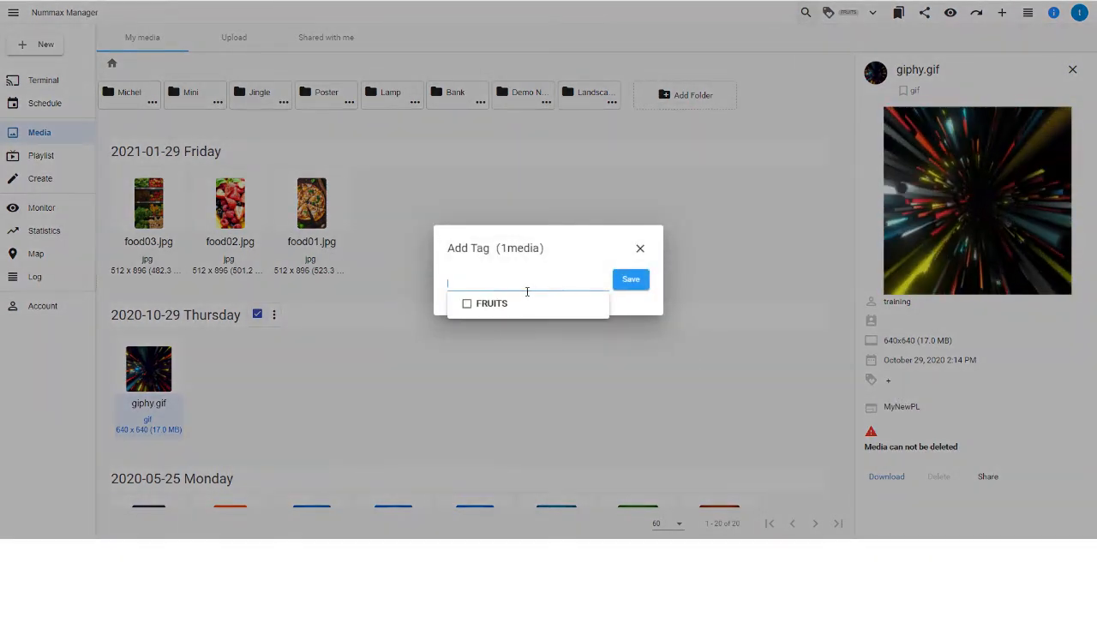
{"action": "type", "text": "Space"}
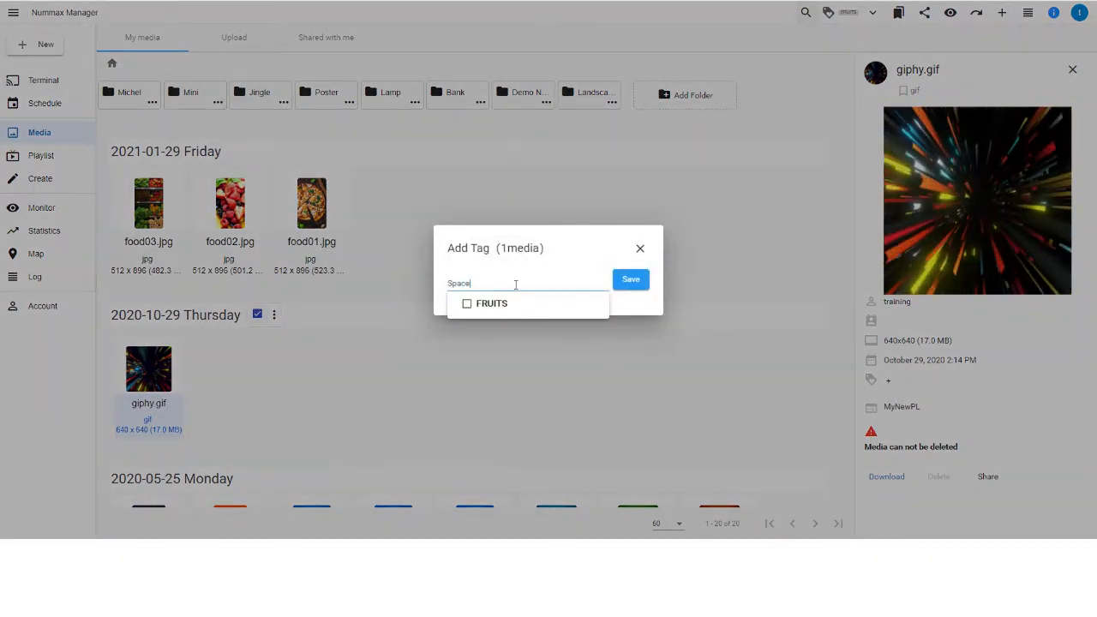
{"action": "left_click", "coordinate": [633, 285]}
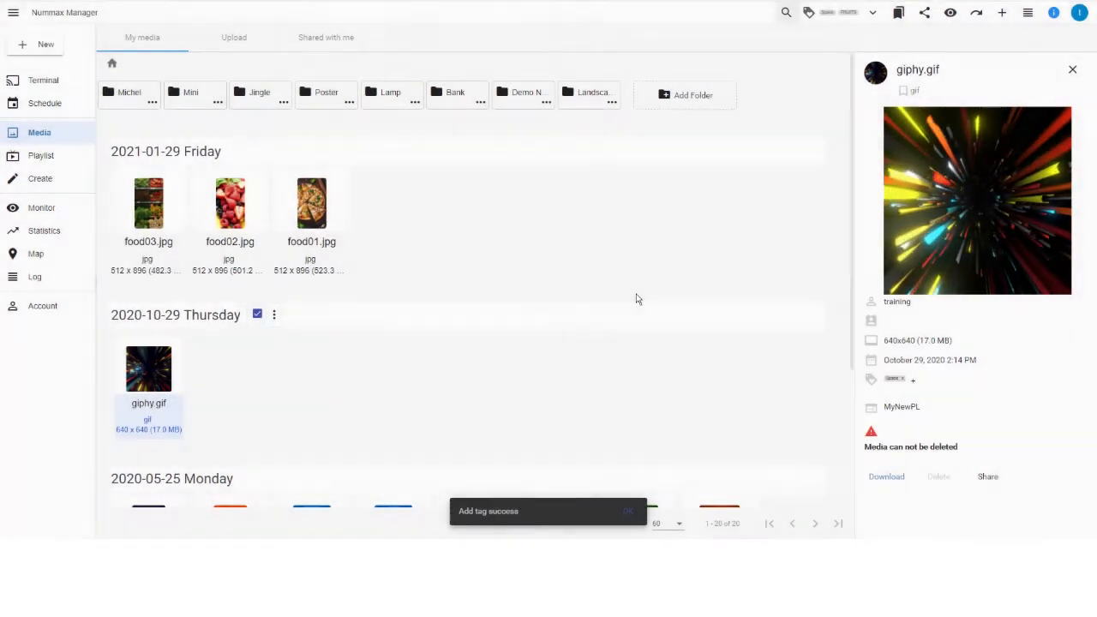
- Download giphy.gif and share it with the Québec, Led Poster 2.5mm and Led Poster 5mm groups
{"action": "left_click", "coordinate": [899, 485]}
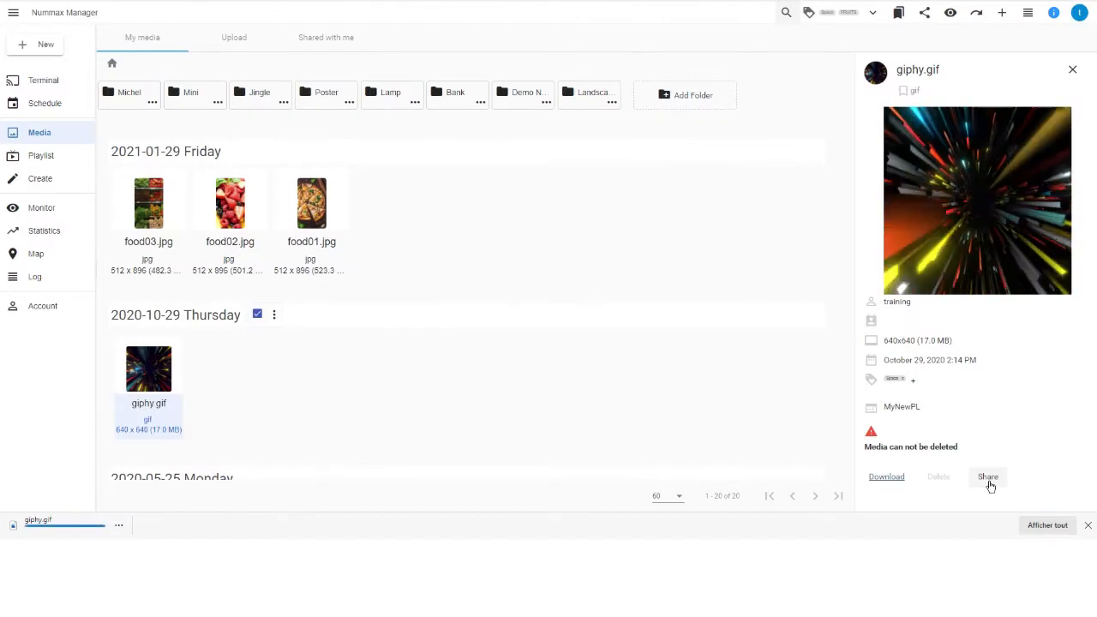
{"action": "left_click", "coordinate": [988, 478]}
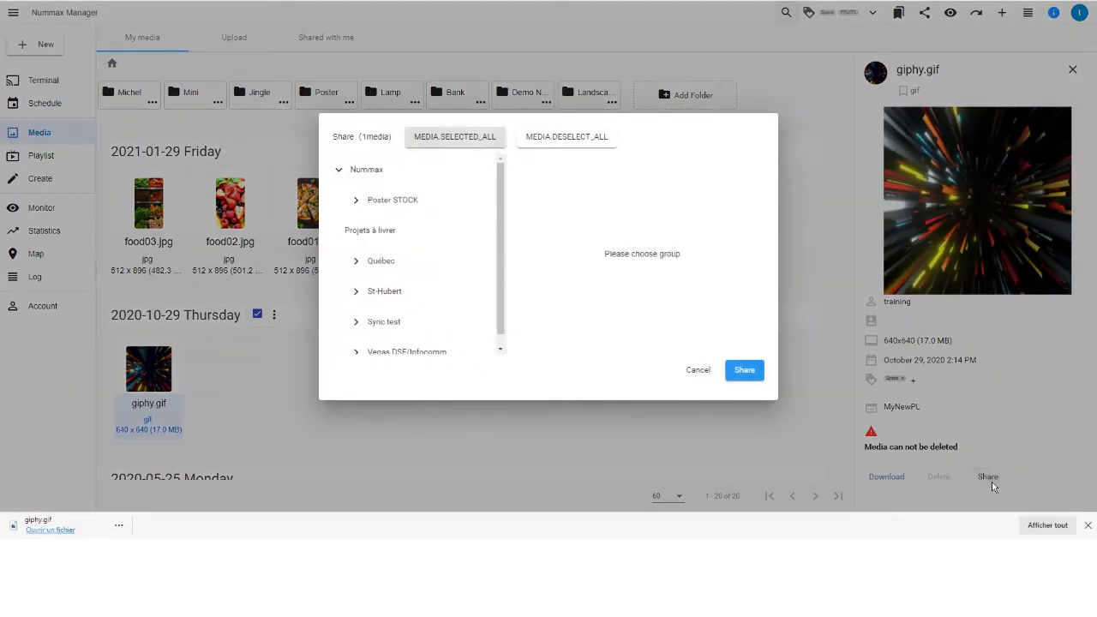
{"action": "scroll", "coordinate": [505, 238], "scroll_direction": "down", "scroll_amount": 1}
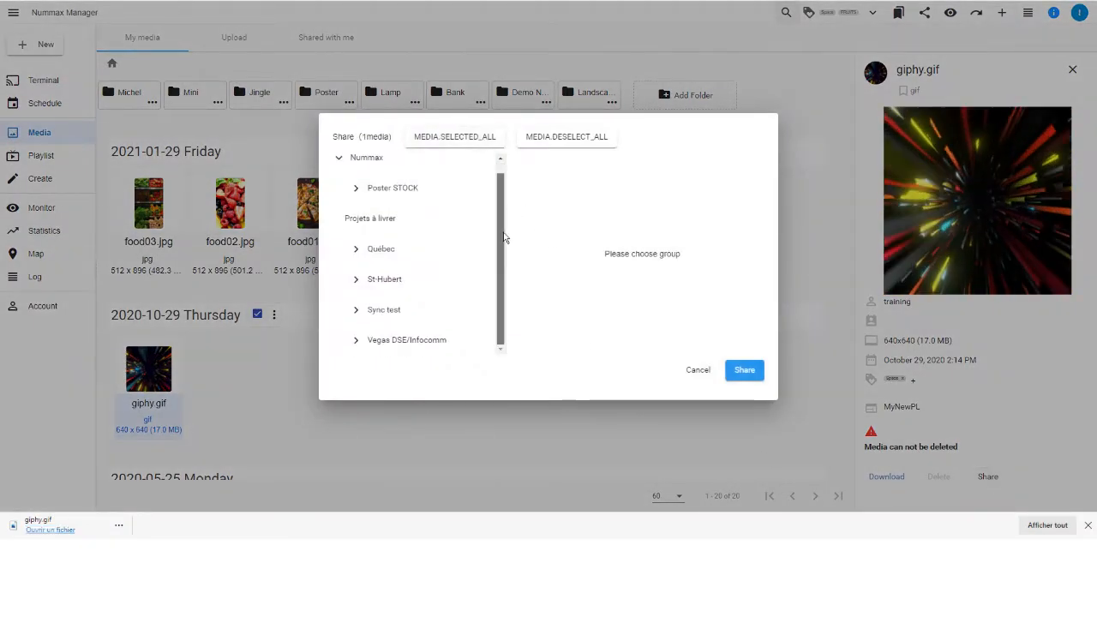
{"action": "left_click", "coordinate": [364, 259]}
{"action": "left_click", "coordinate": [362, 257]}
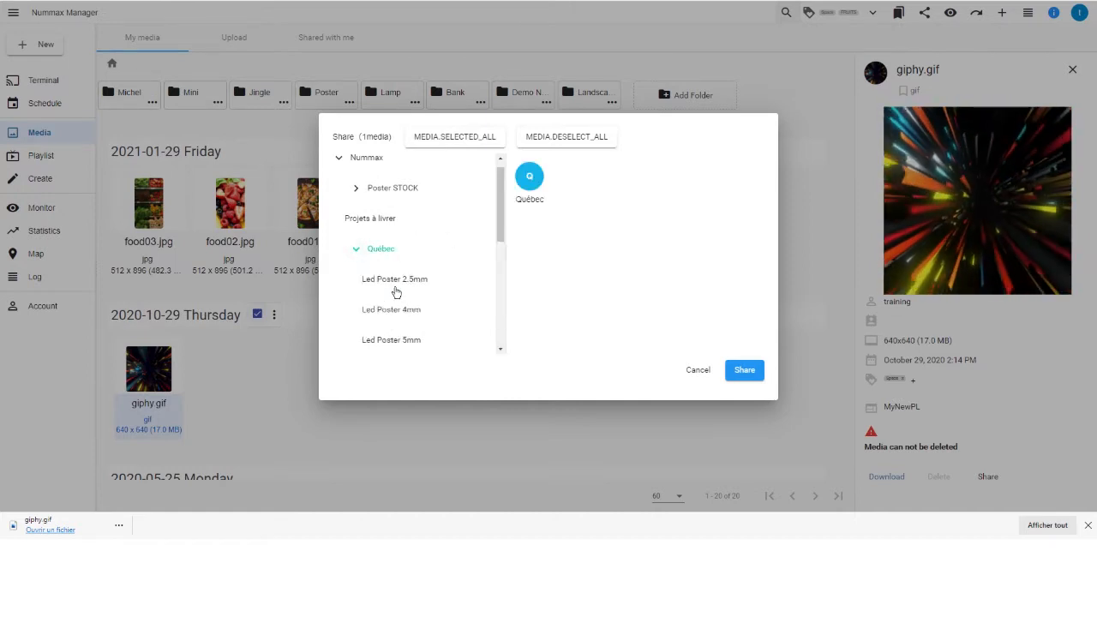
{"action": "left_click", "coordinate": [394, 283]}
{"action": "left_click", "coordinate": [396, 340]}
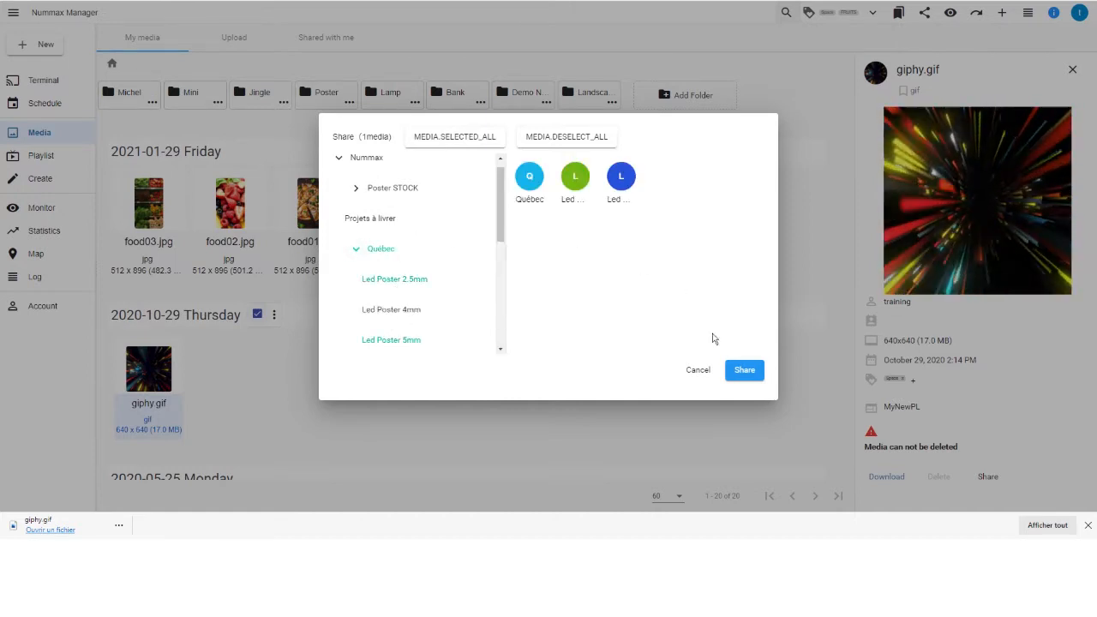
{"action": "left_click", "coordinate": [737, 371]}
{"action": "left_click", "coordinate": [741, 373]}
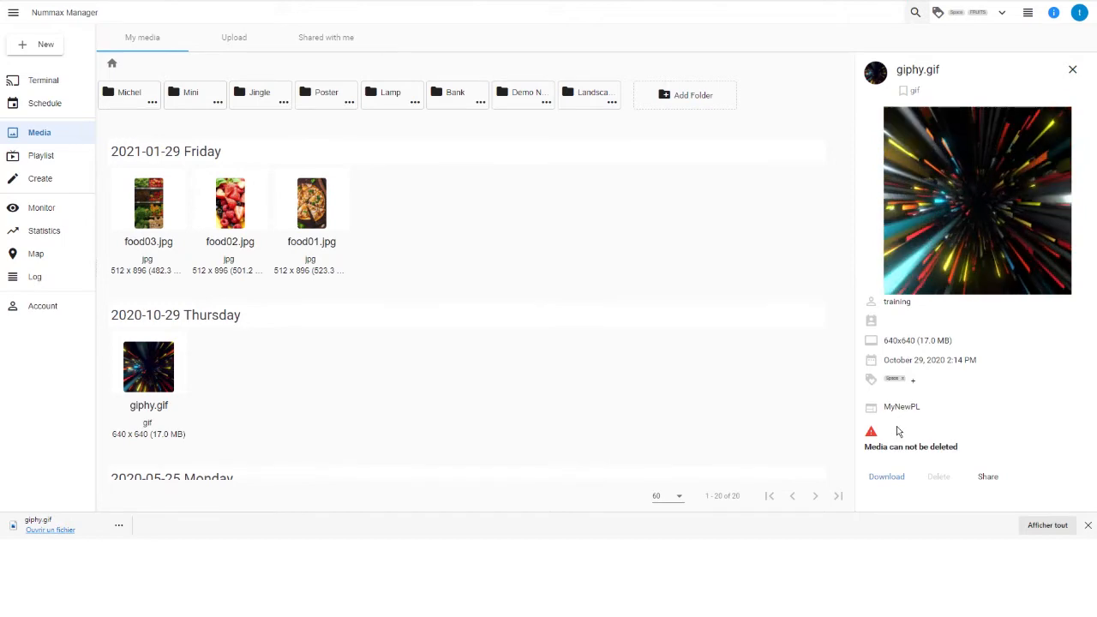
- Open the playlist MyNewPL that uses giphy.gif and delete the Sync Program Window from its third page
{"action": "left_click", "coordinate": [891, 416]}
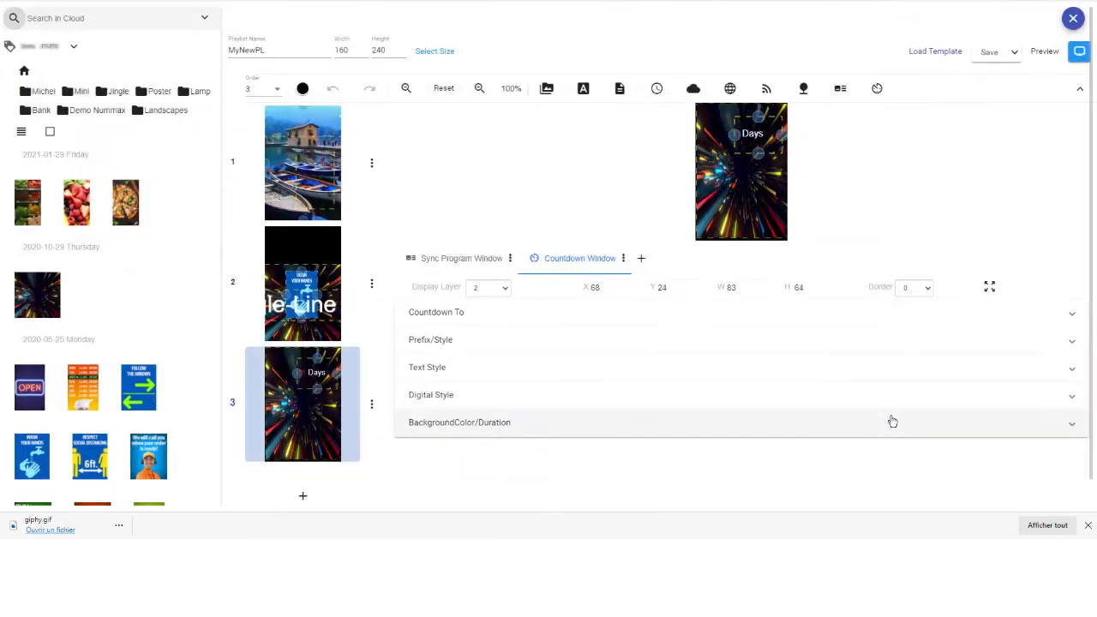
{"action": "left_click", "coordinate": [505, 268]}
{"action": "left_click", "coordinate": [510, 258]}
{"action": "left_click", "coordinate": [543, 312]}
- Delete the first File Window from the playlist's second page, then save and close the playlist
{"action": "left_click", "coordinate": [333, 337]}
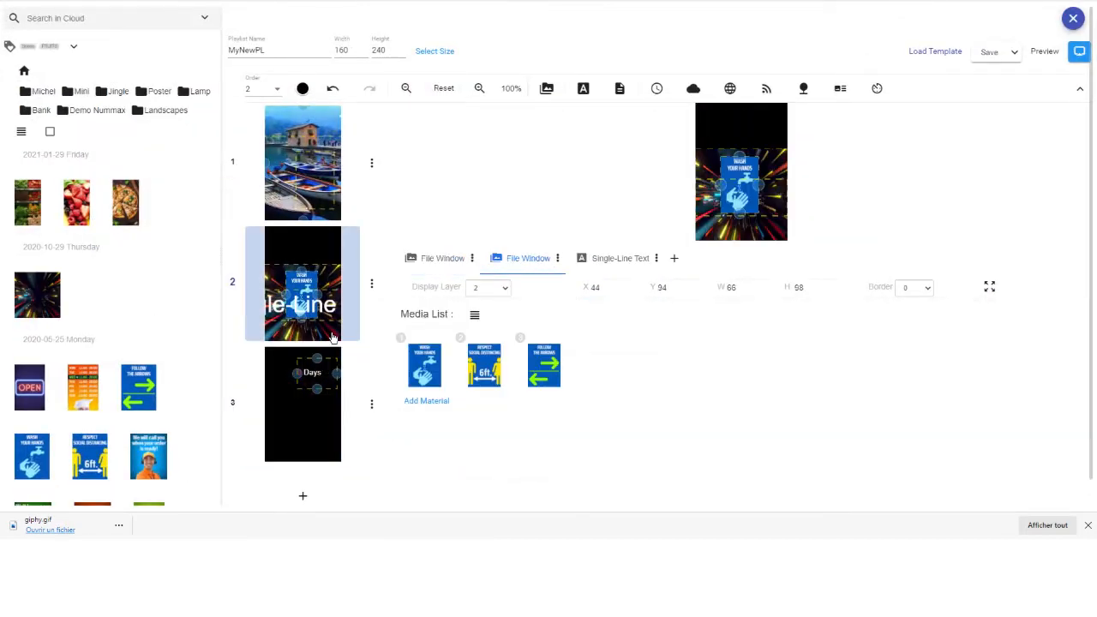
{"action": "left_click", "coordinate": [442, 258]}
{"action": "left_click", "coordinate": [472, 258]}
{"action": "left_click", "coordinate": [501, 307]}
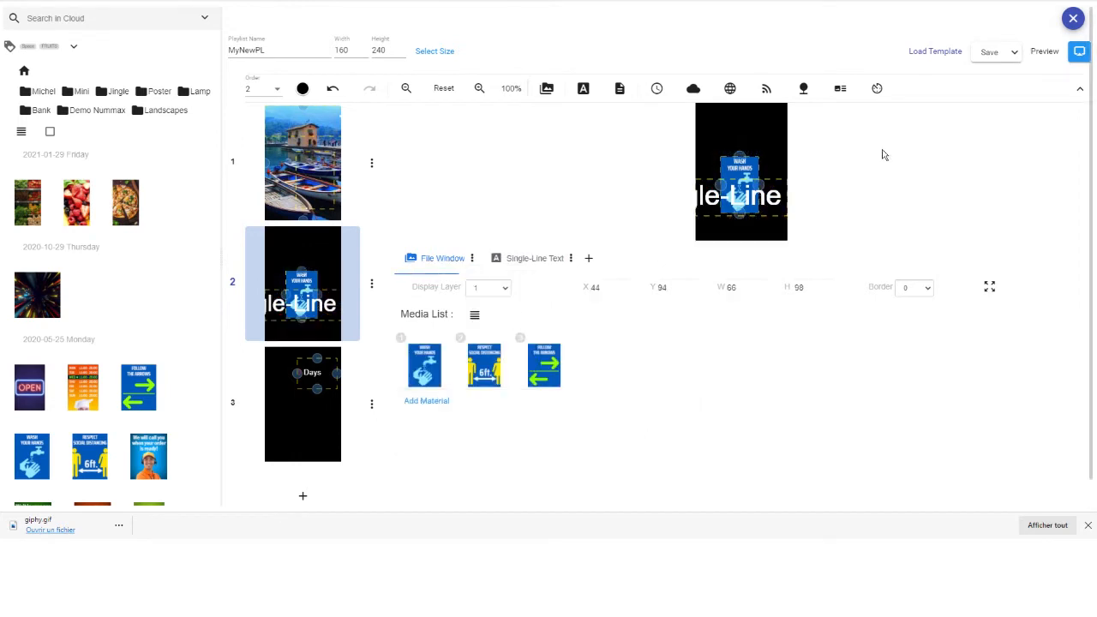
{"action": "left_click", "coordinate": [993, 60]}
{"action": "left_click", "coordinate": [1074, 25]}
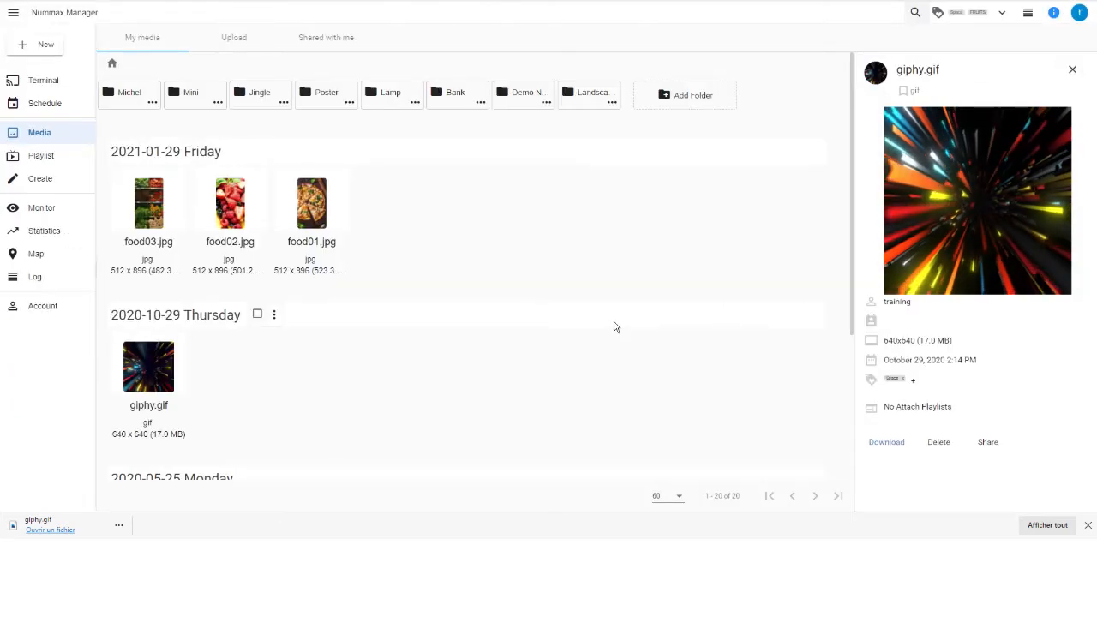
- Permanently delete giphy.gif from the media library
{"action": "left_click", "coordinate": [945, 452]}
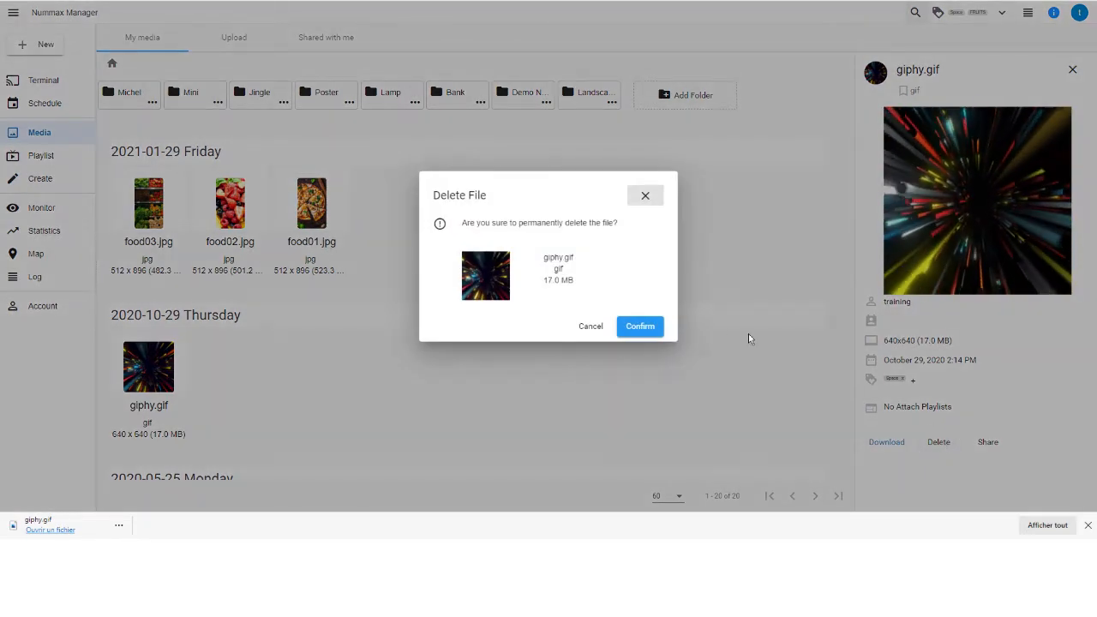
{"action": "left_click", "coordinate": [641, 327]}
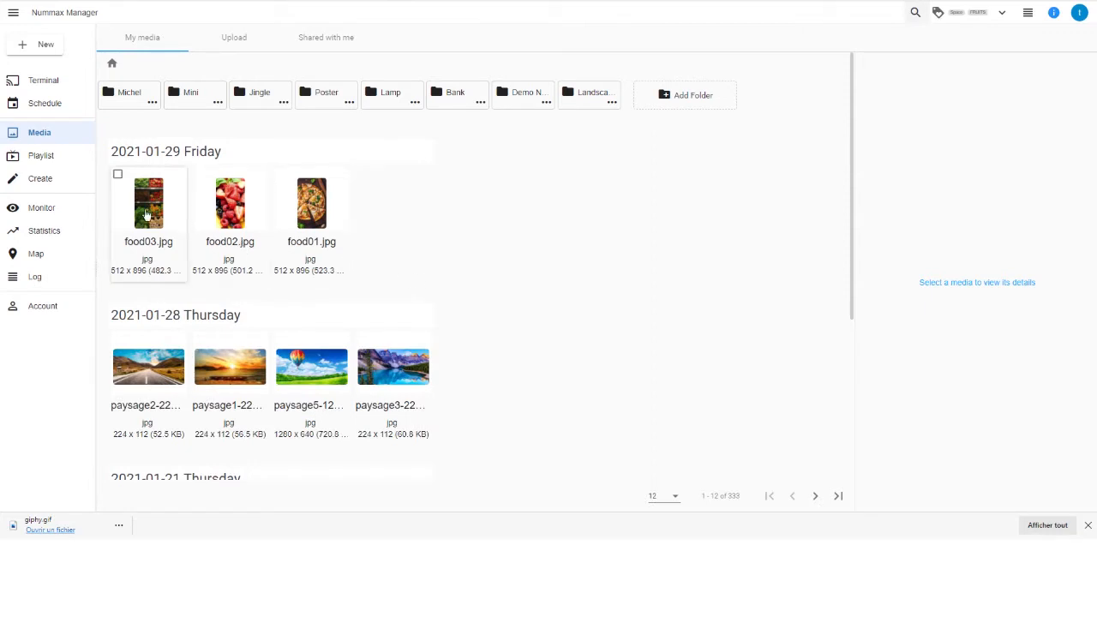
- Start a new playlist named MyList with a width of 240 and a height of 160
{"action": "left_click", "coordinate": [53, 184]}
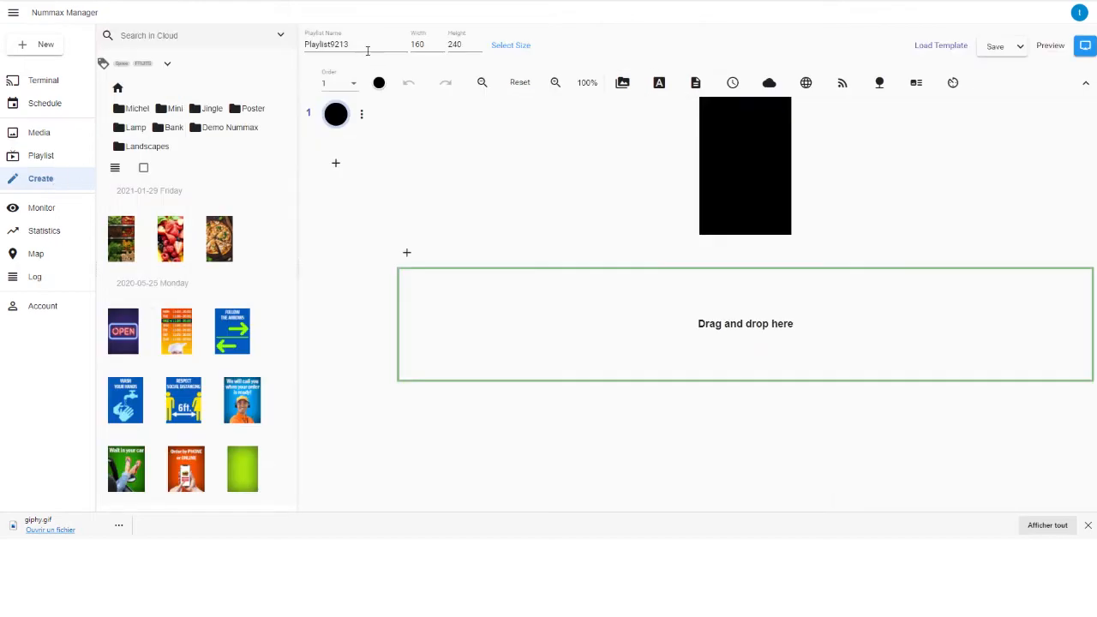
{"action": "type", "text": "MyList"}
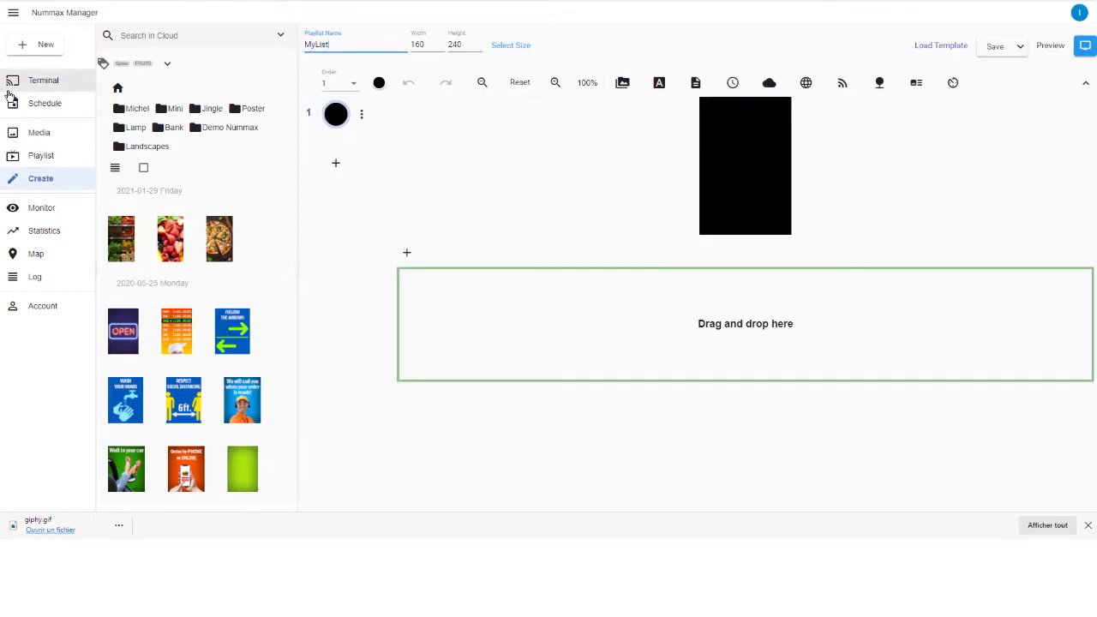
{"action": "key", "text": "Tab"}
{"action": "type", "text": "240"}
{"action": "key", "text": "Tab"}
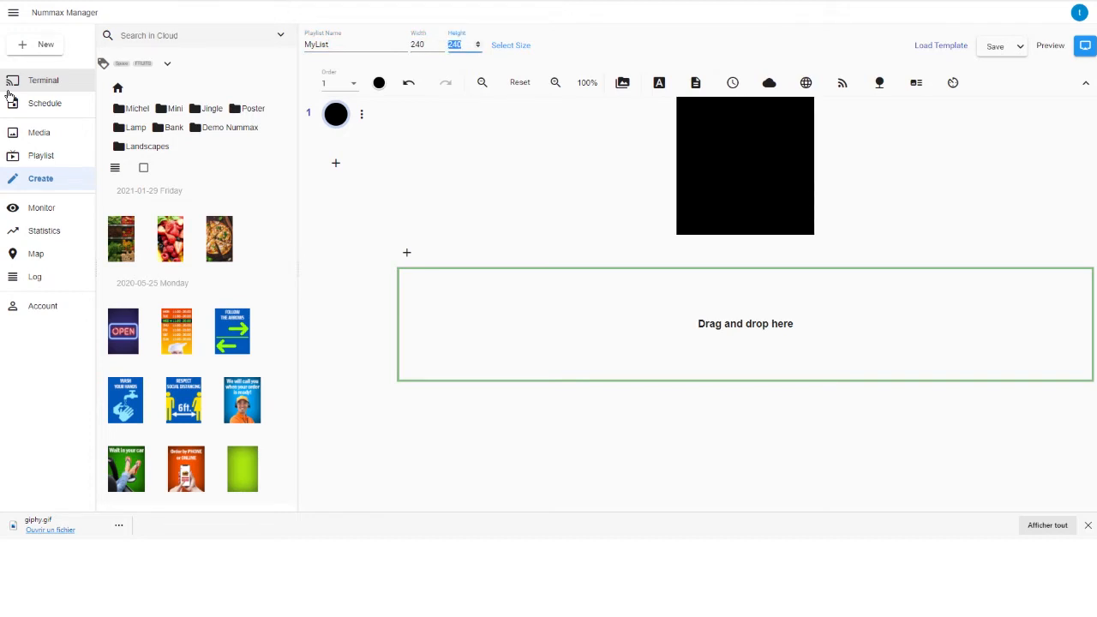
{"action": "type", "text": "160"}
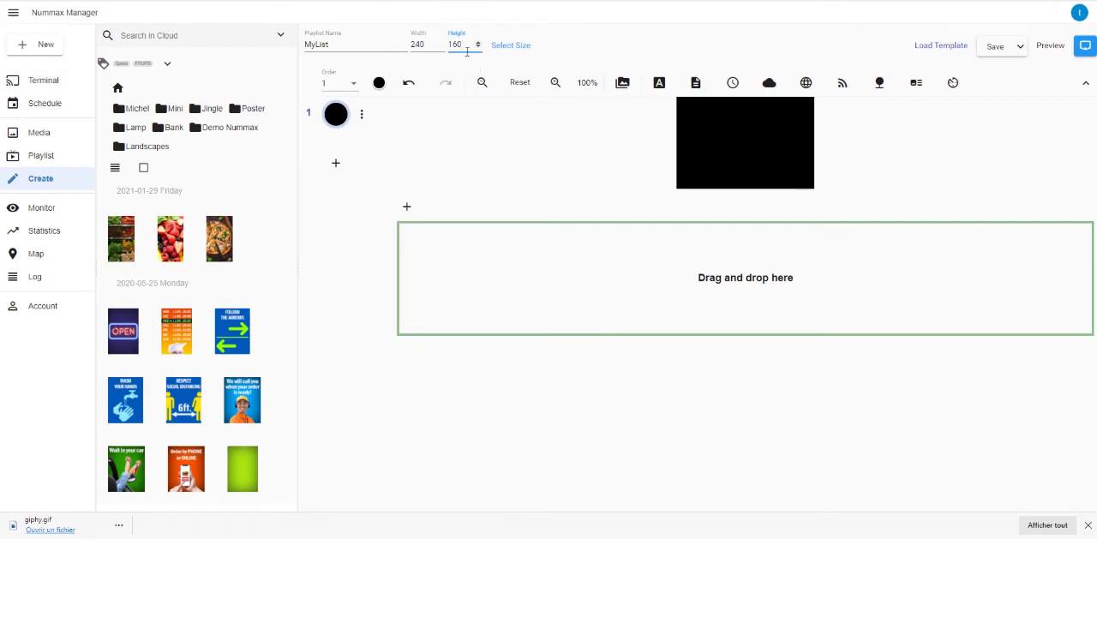
- Set the playlist dimensions from the existing terminal PO1271/640X640-105
{"action": "left_click", "coordinate": [513, 47]}
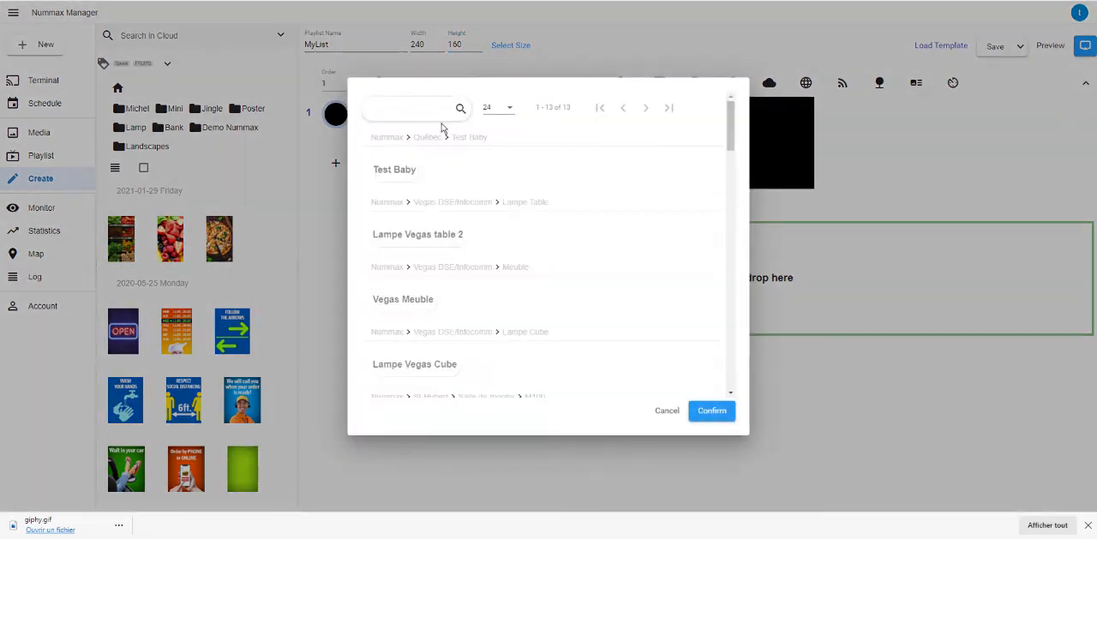
{"action": "scroll", "coordinate": [443, 180], "scroll_direction": "down", "scroll_amount": 7}
{"action": "scroll", "coordinate": [444, 180], "scroll_direction": "down", "scroll_amount": 8}
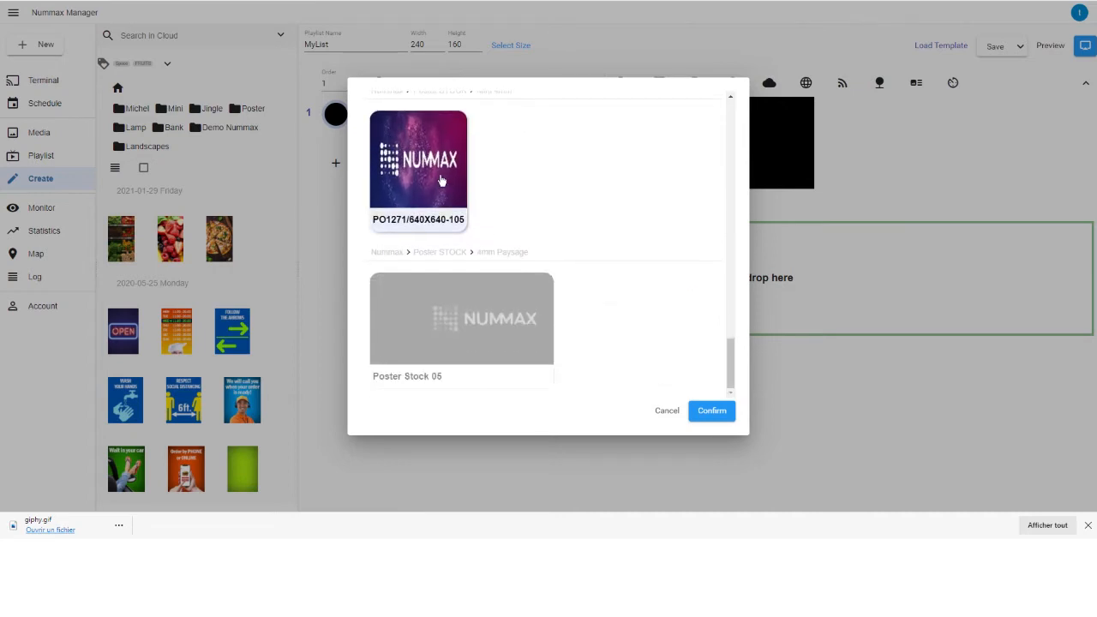
{"action": "left_click", "coordinate": [444, 180]}
{"action": "left_click", "coordinate": [711, 411]}
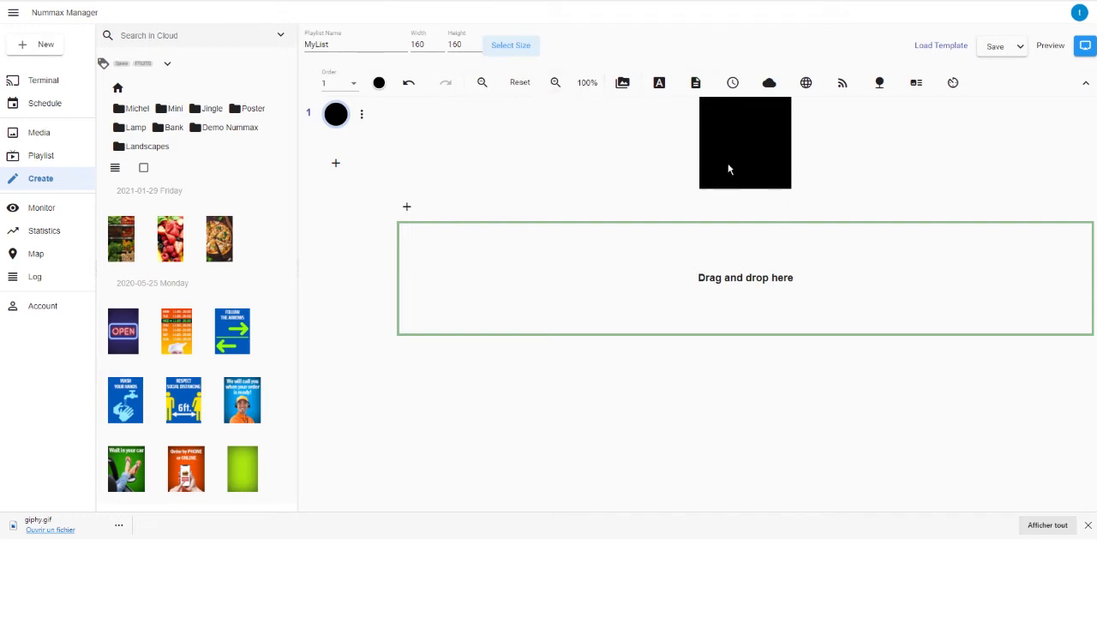
- Enlarge the playlist canvas view to 160%
{"action": "left_click", "coordinate": [558, 86]}
{"action": "left_click", "coordinate": [561, 89]}
{"action": "left_click", "coordinate": [564, 92]}
{"action": "left_click", "coordinate": [564, 92]}
{"action": "left_click", "coordinate": [563, 92]}
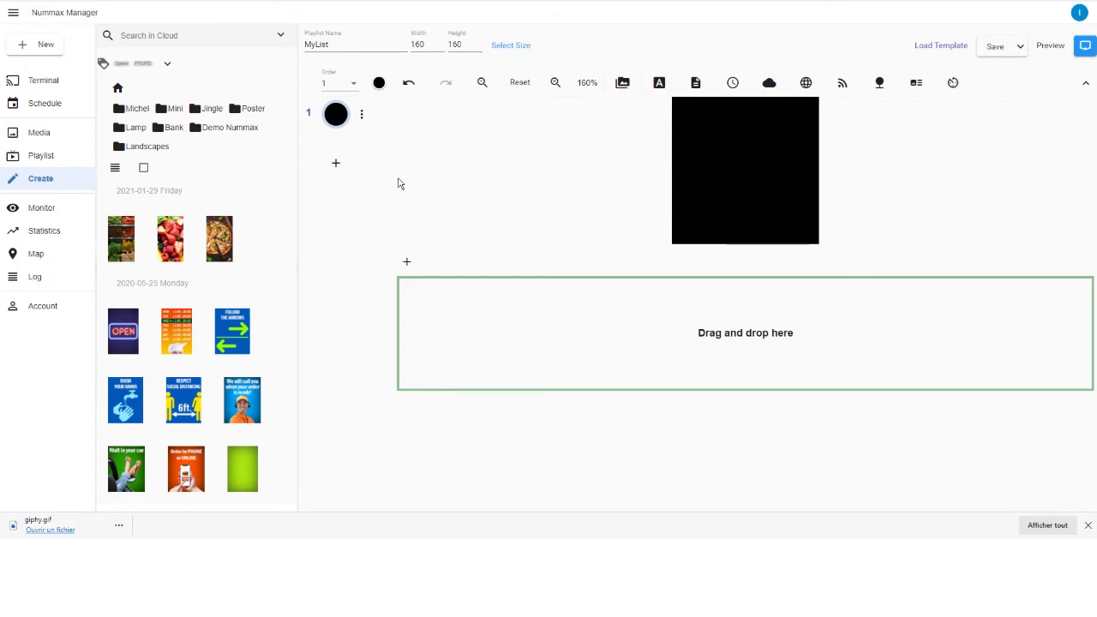
- Add two more pages to the playlist and set the third page's background colour to red
{"action": "left_click", "coordinate": [345, 178]}
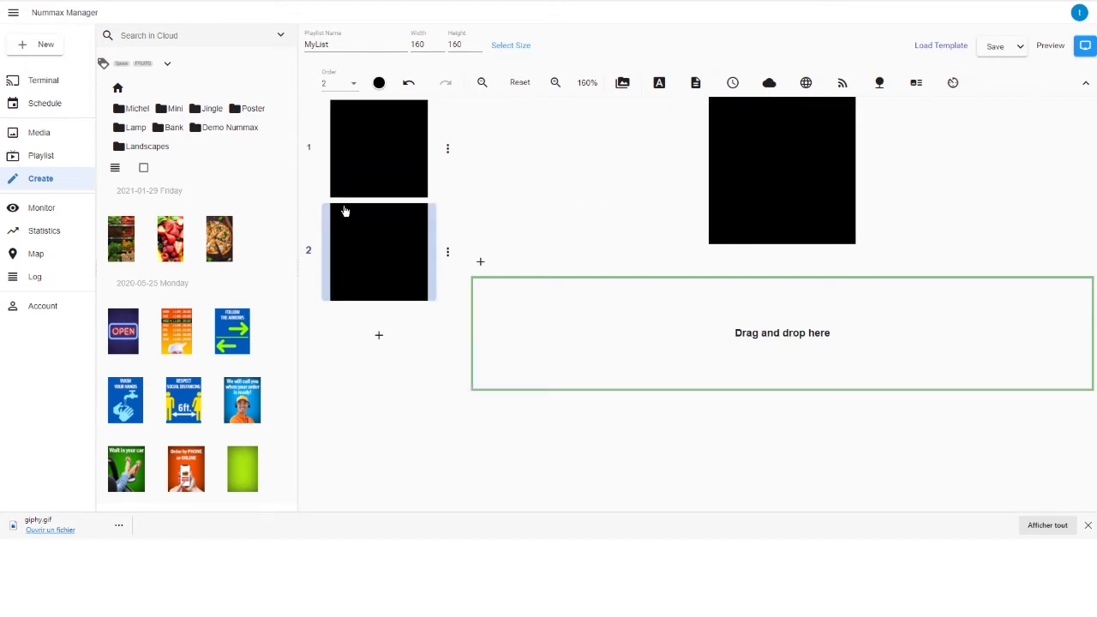
{"action": "left_click", "coordinate": [380, 348]}
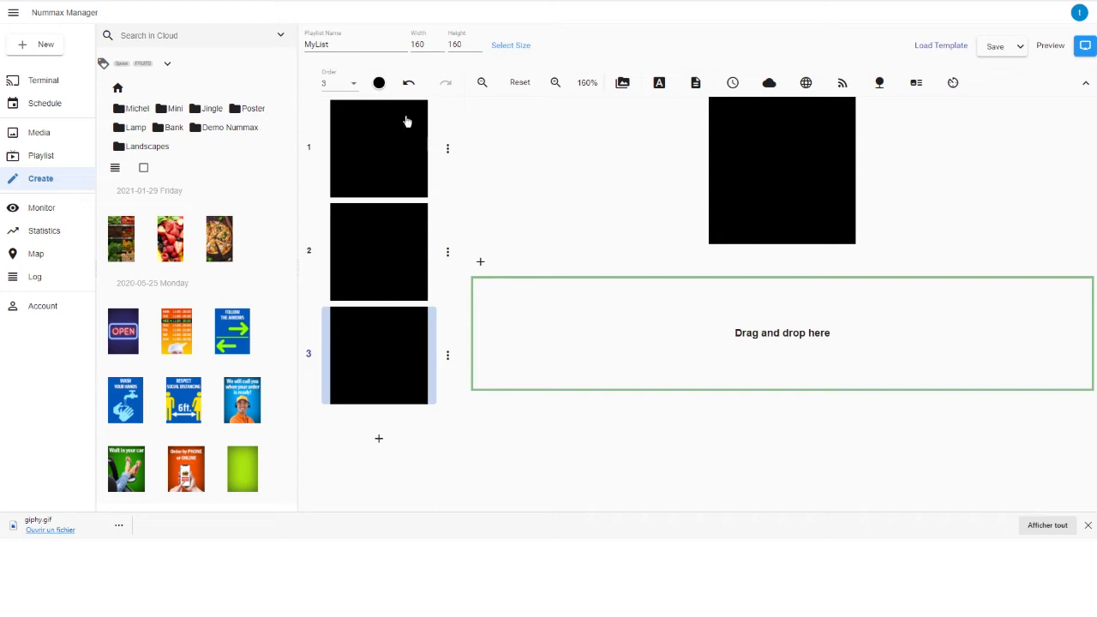
{"action": "left_click", "coordinate": [378, 82]}
{"action": "left_click_drag", "start_coordinate": [506, 137], "coordinate": [516, 114]}
{"action": "left_click", "coordinate": [505, 257]}
- Move the black second page to position 3 in the page order and disable the red page
{"action": "left_click", "coordinate": [412, 242]}
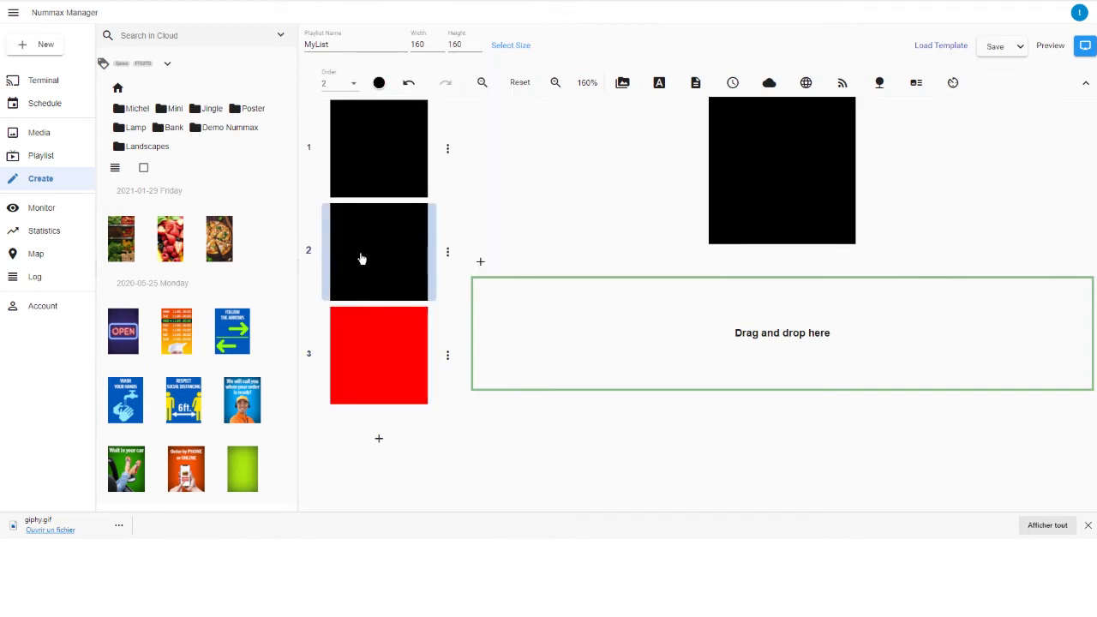
{"action": "left_click", "coordinate": [357, 90]}
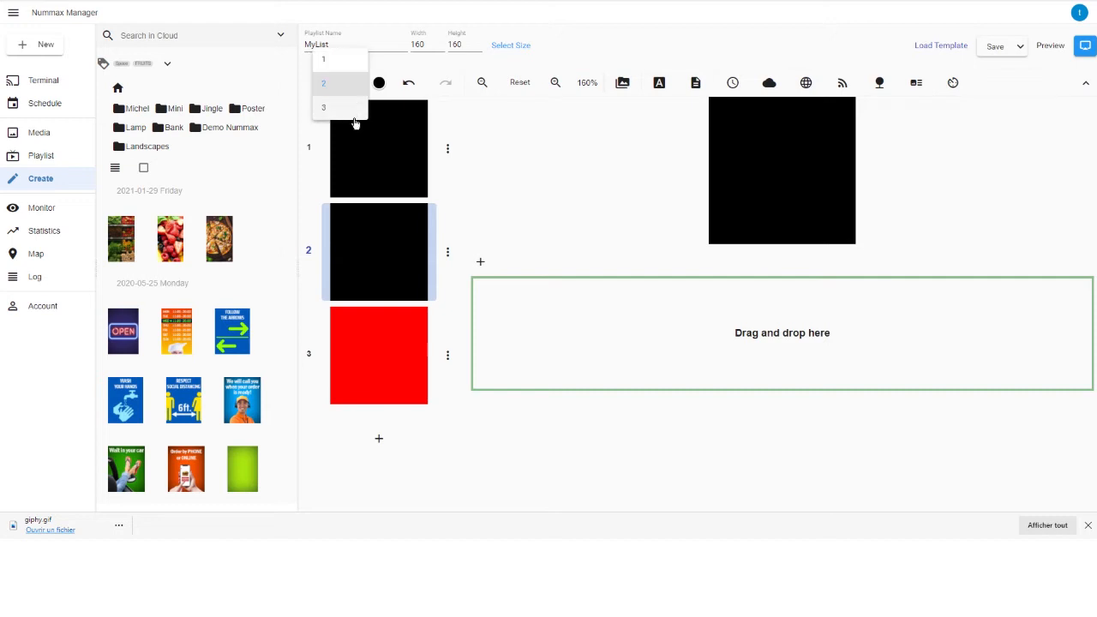
{"action": "left_click", "coordinate": [355, 121]}
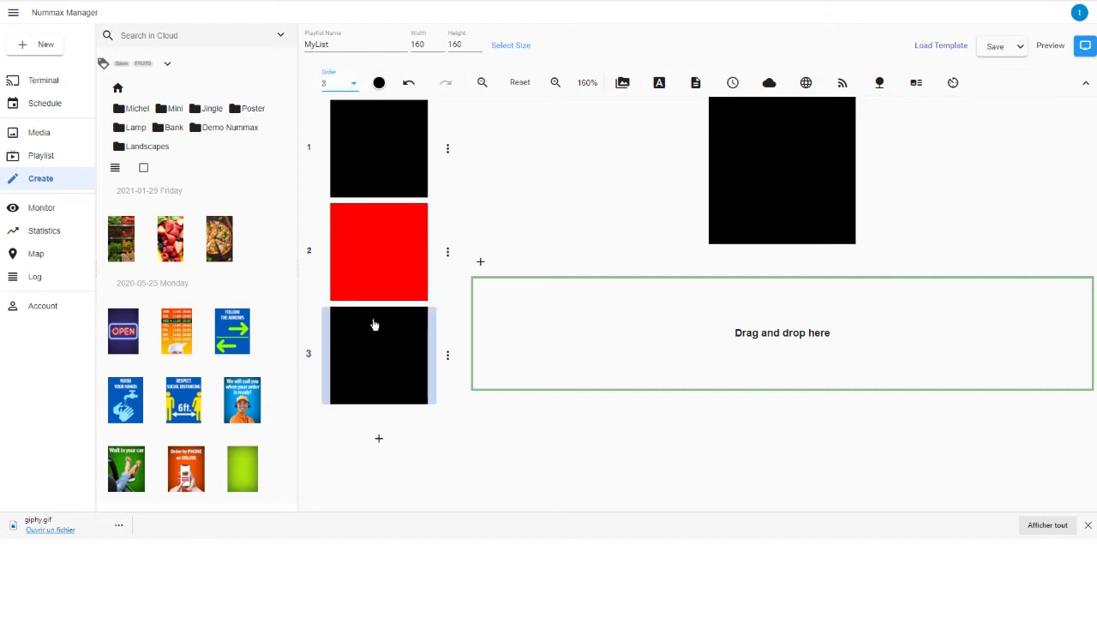
{"action": "left_click", "coordinate": [449, 254]}
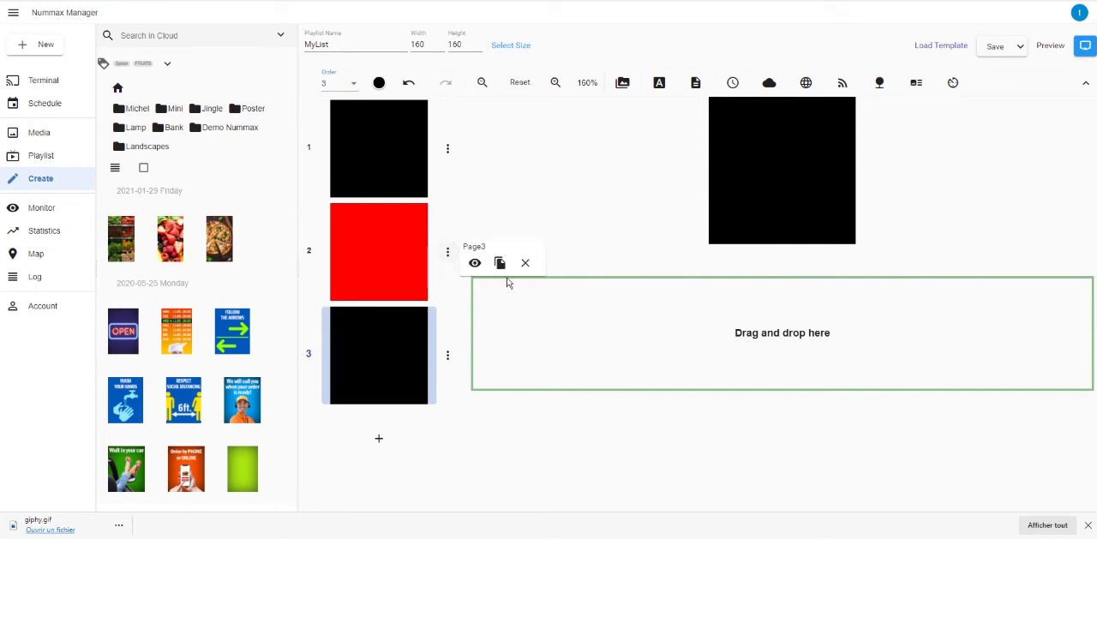
{"action": "left_click", "coordinate": [476, 264]}
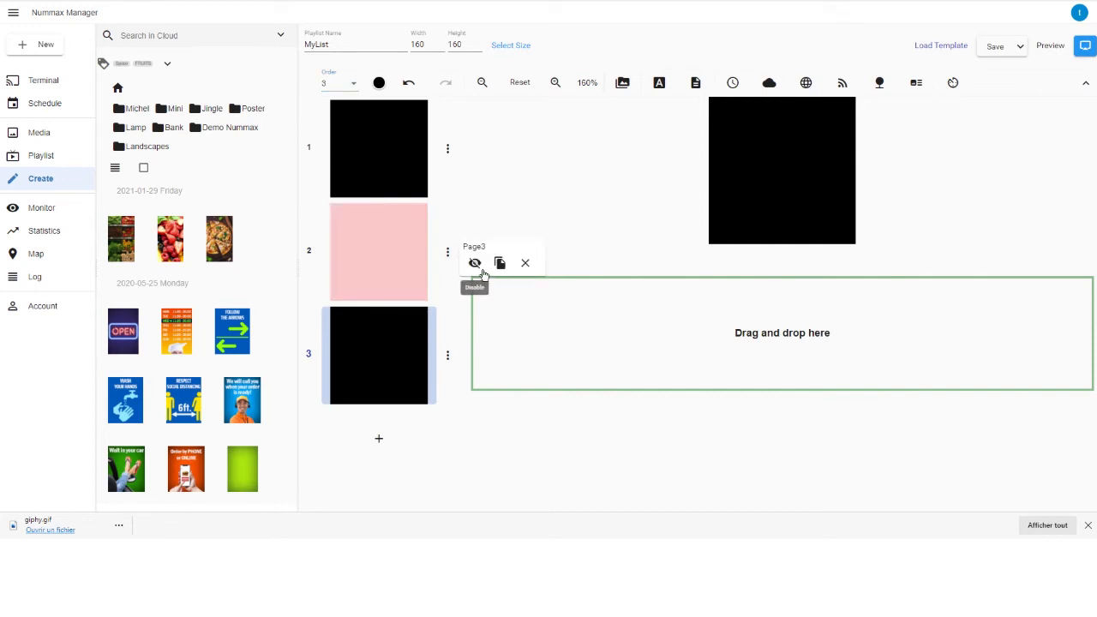
- Delete the black third page and the disabled red page from the playlist
{"action": "left_click", "coordinate": [446, 355]}
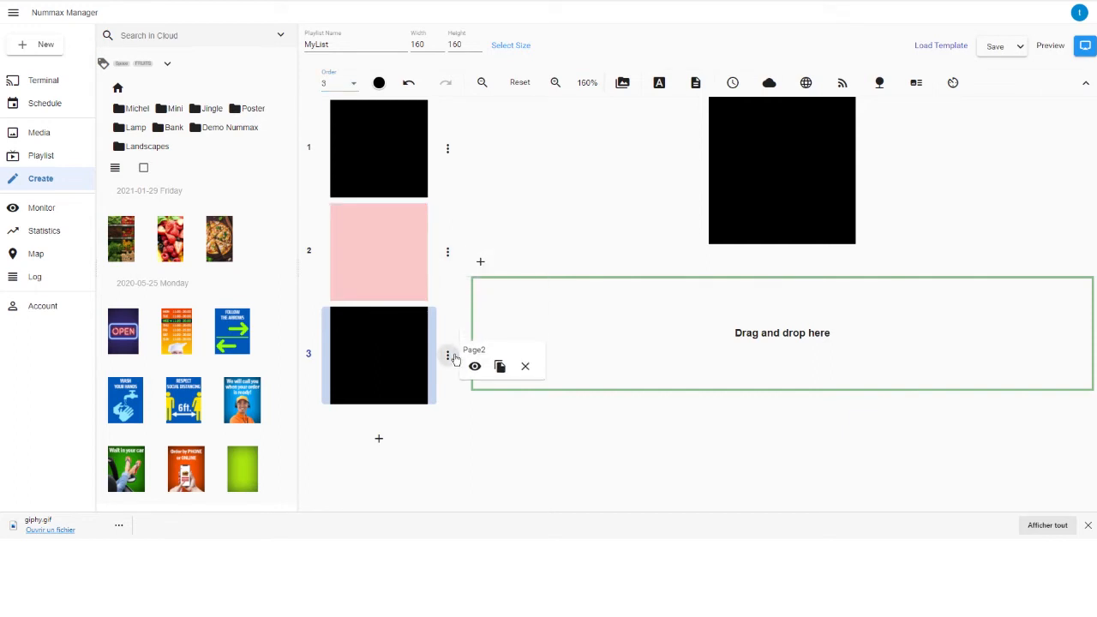
{"action": "left_click", "coordinate": [525, 367]}
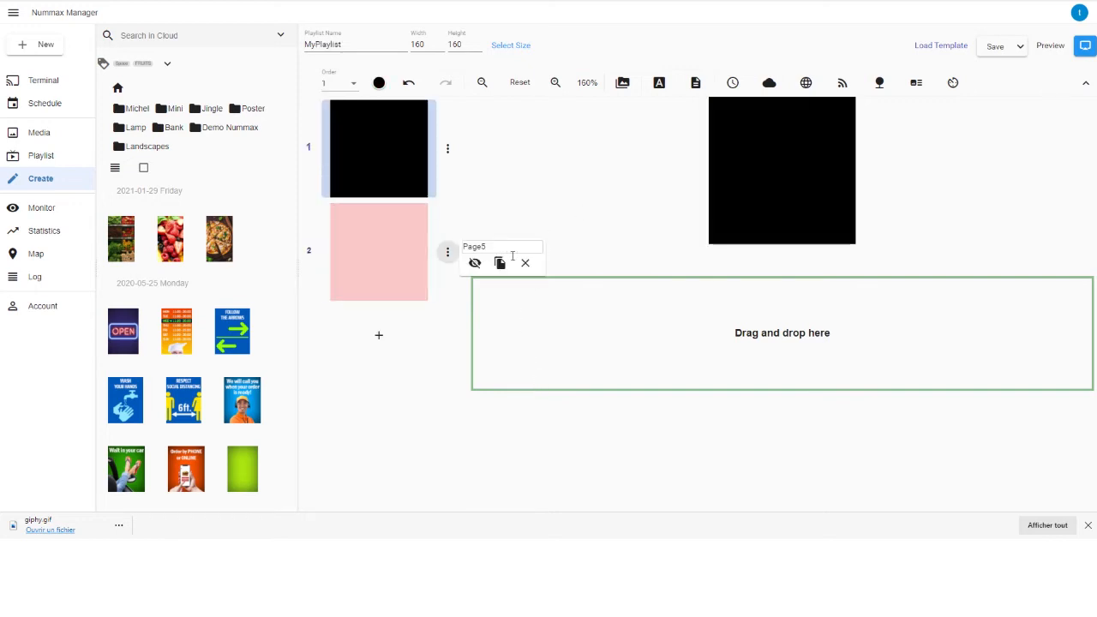
{"action": "left_click", "coordinate": [524, 261]}
- Add the pizza image to the remaining page and overlay a single-line text reading "Test"
{"action": "left_click_drag", "start_coordinate": [219, 244], "coordinate": [476, 341]}
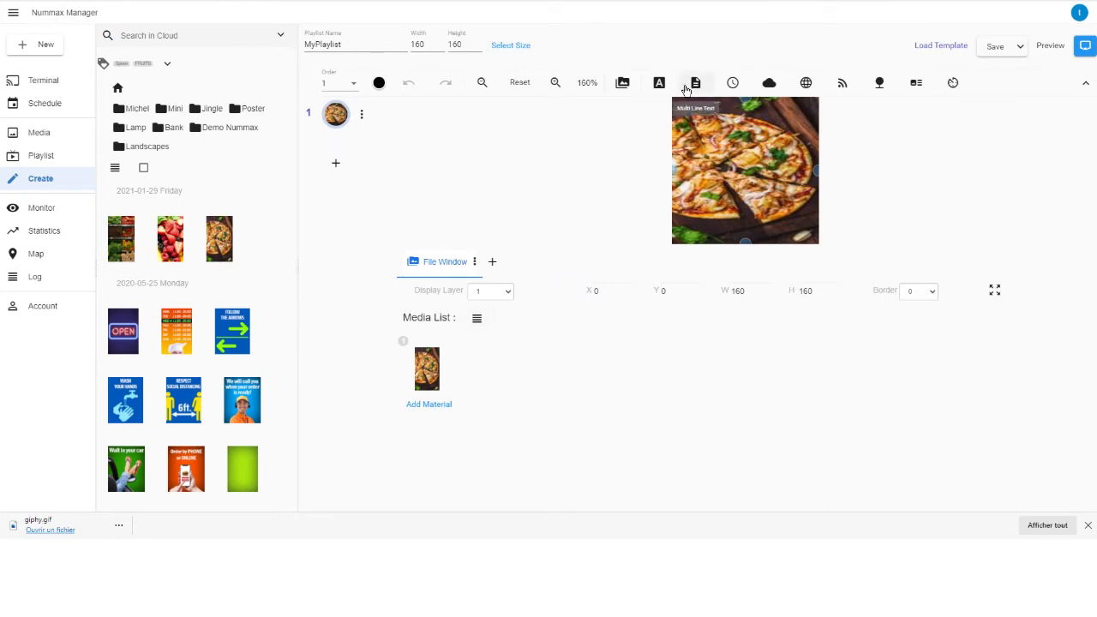
{"action": "left_click", "coordinate": [659, 83]}
{"action": "triple_click", "coordinate": [402, 308]}
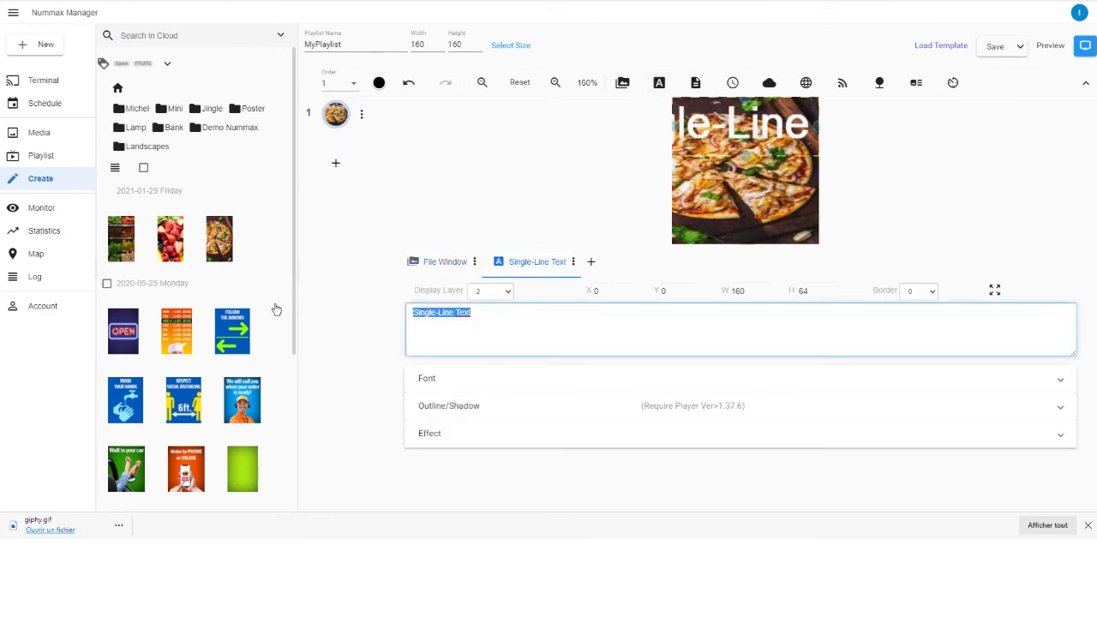
{"action": "type", "text": "Test"}
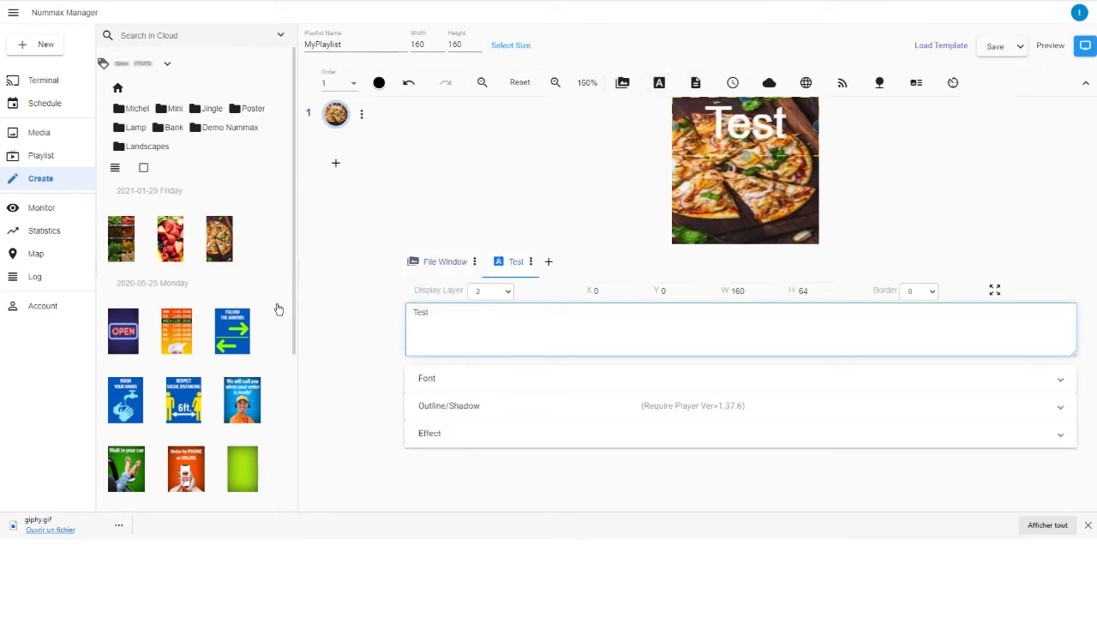
{"action": "left_click", "coordinate": [490, 406]}
{"action": "left_click", "coordinate": [492, 409]}
{"action": "left_click", "coordinate": [502, 384]}
{"action": "left_click", "coordinate": [502, 384]}
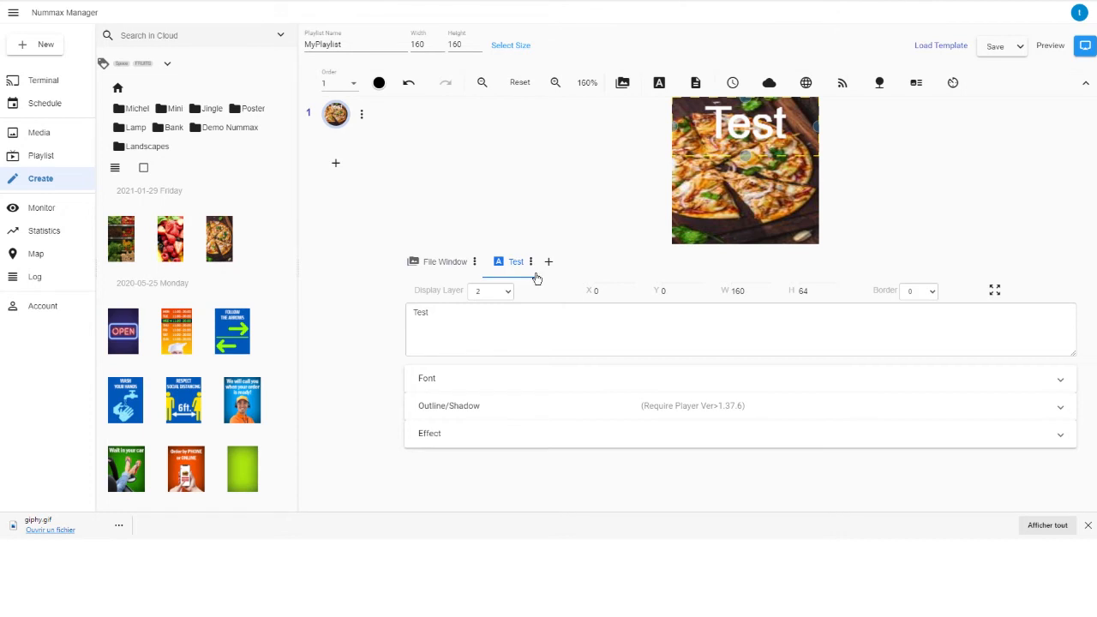
- Move the Test text to display layer 1 behind the pizza image, and return it to layer 2
{"action": "left_click_drag", "start_coordinate": [526, 269], "coordinate": [433, 266]}
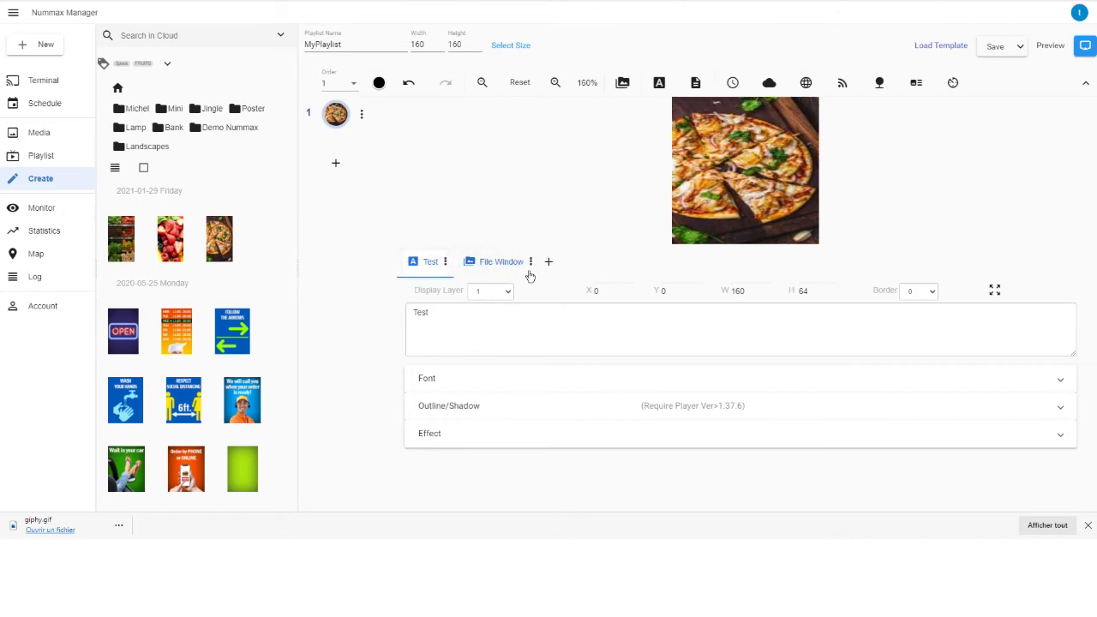
{"action": "left_click_drag", "start_coordinate": [504, 272], "coordinate": [463, 274]}
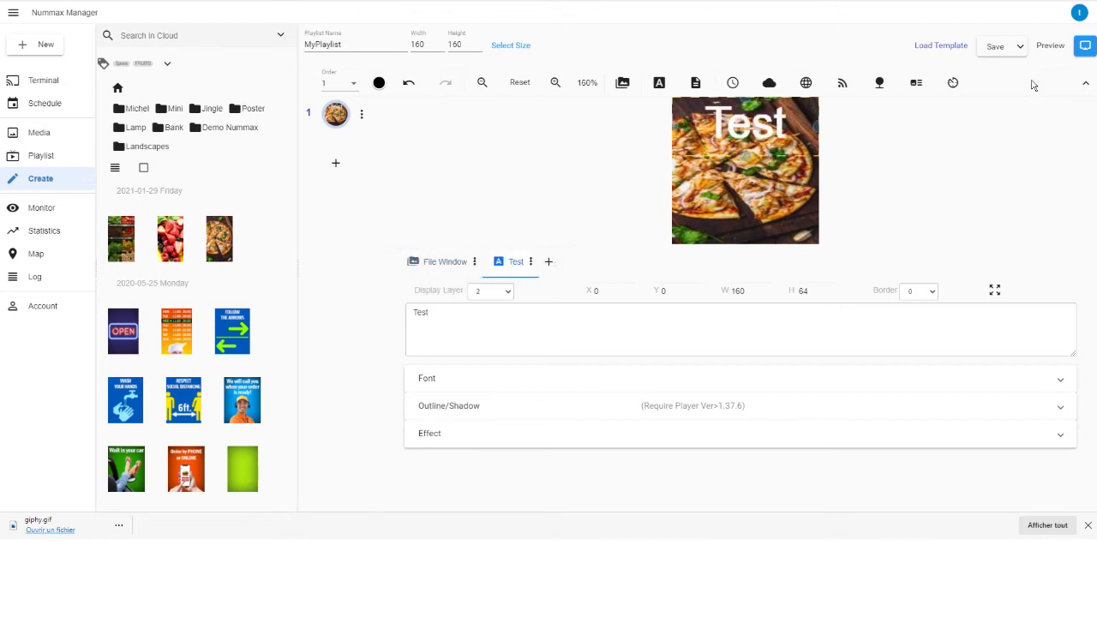
- Preview the playback of MyPlaylist and return to the editor
{"action": "left_click", "coordinate": [1085, 47]}
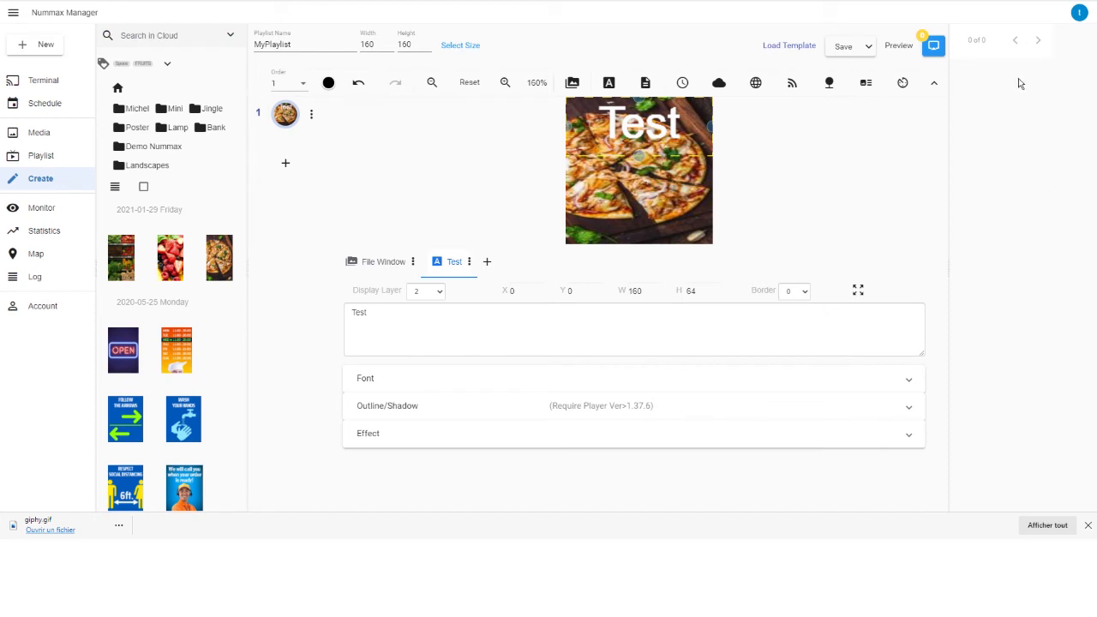
{"action": "left_click", "coordinate": [905, 54]}
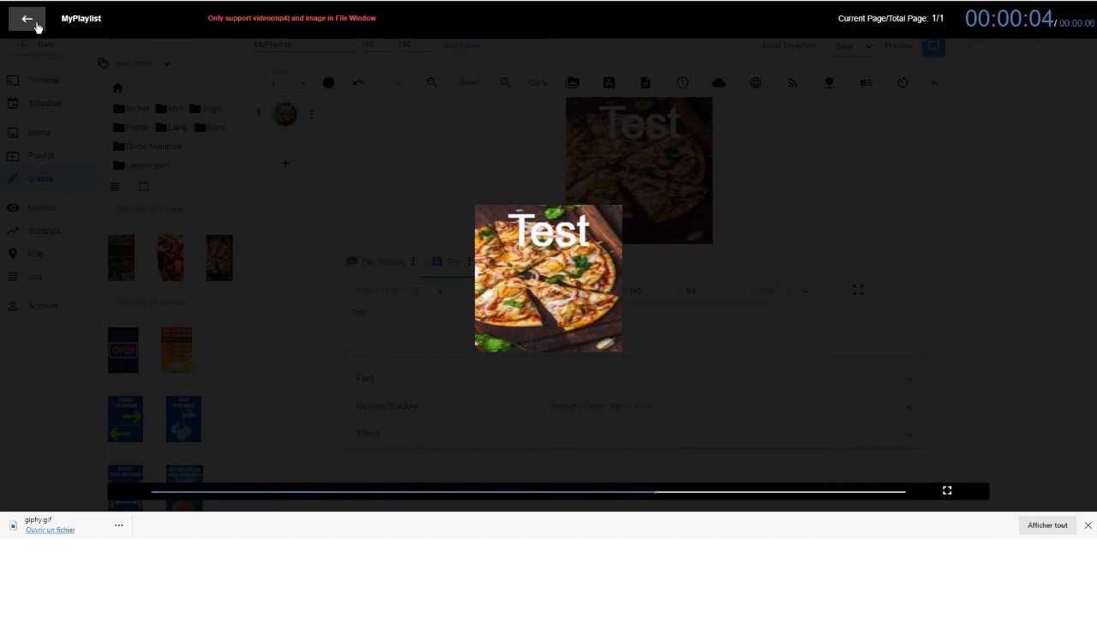
{"action": "left_click", "coordinate": [37, 26]}
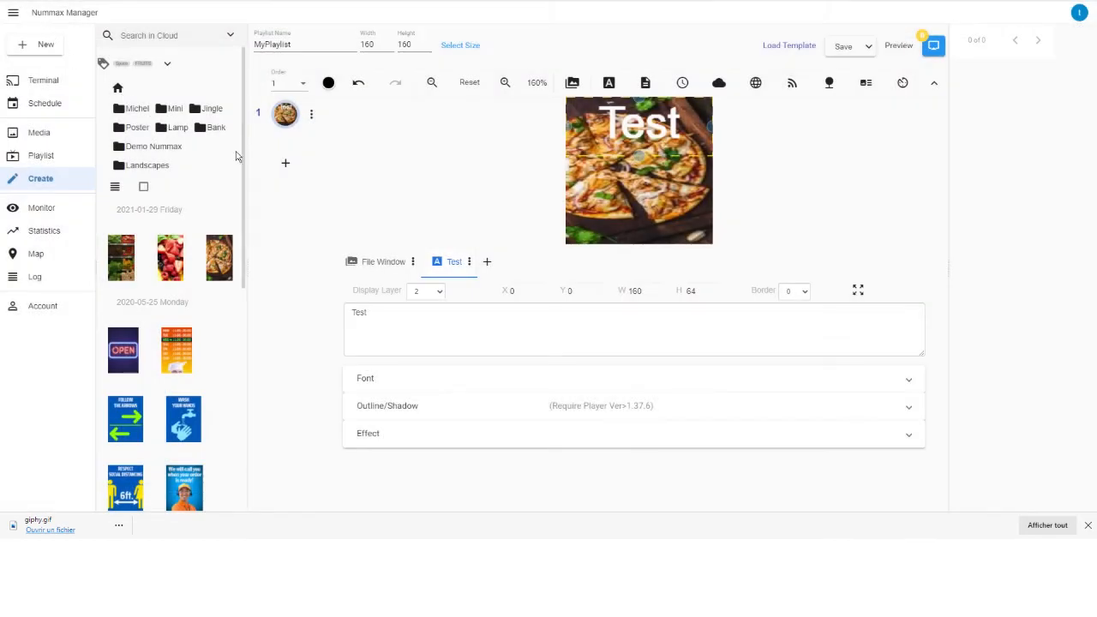
- Publish MyPlaylist to the Demo vente group, found under the mini poster group within Québec
{"action": "left_click", "coordinate": [868, 47]}
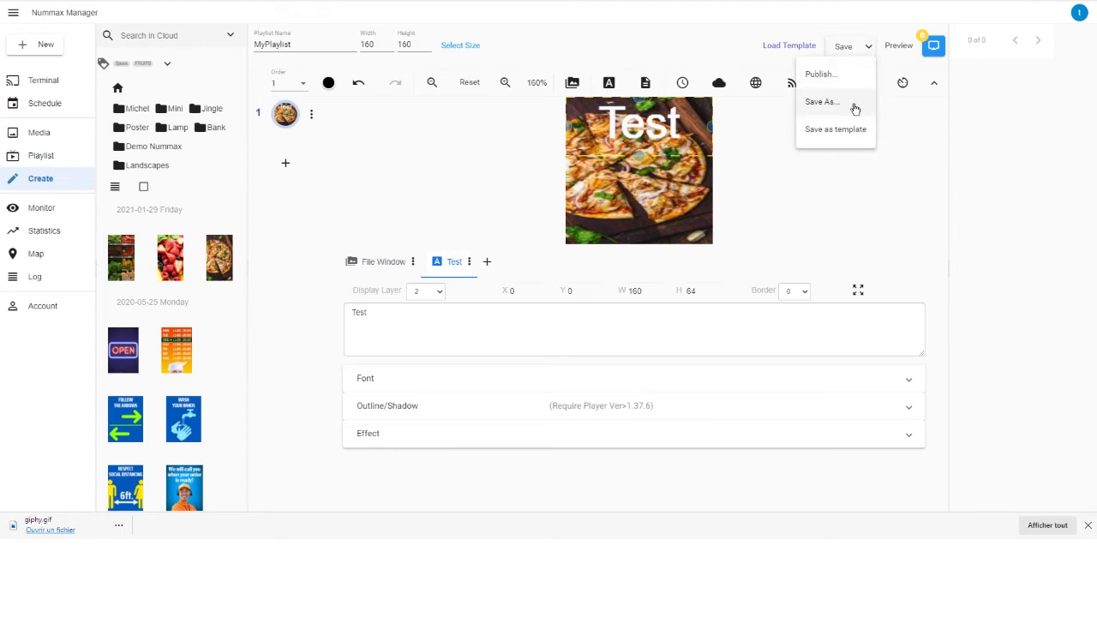
{"action": "left_click", "coordinate": [853, 85]}
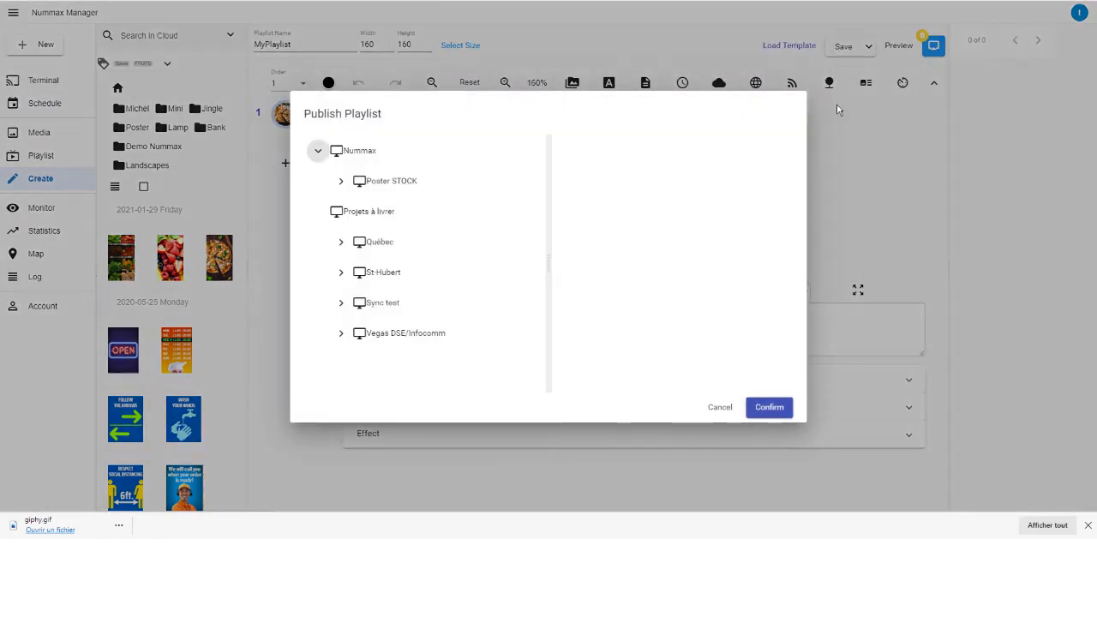
{"action": "left_click", "coordinate": [343, 244]}
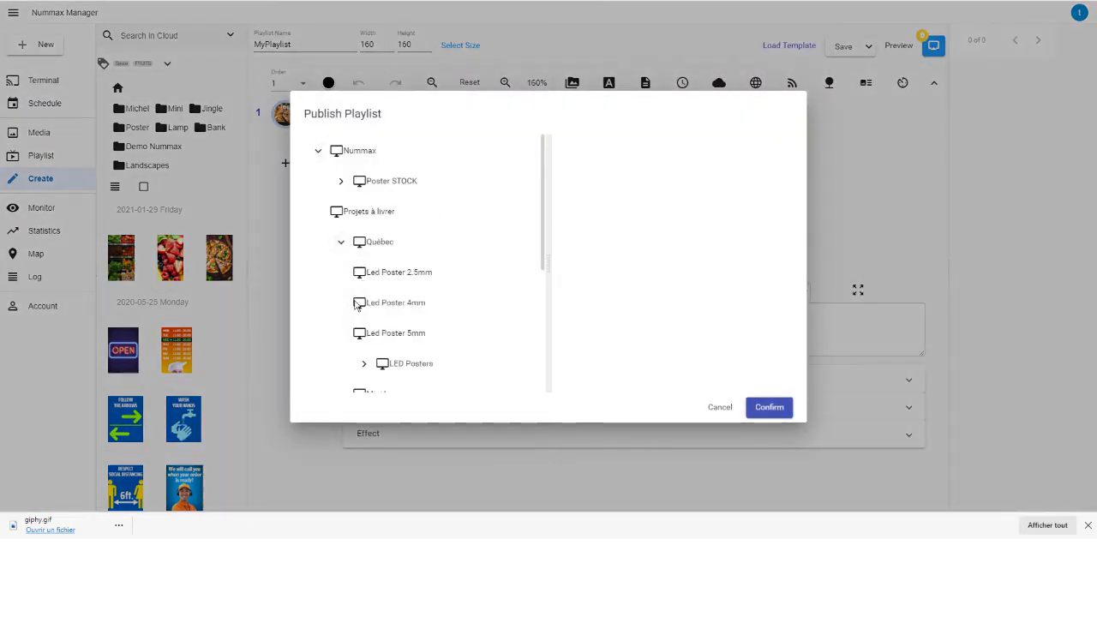
{"action": "scroll", "coordinate": [385, 343], "scroll_direction": "down", "scroll_amount": 2}
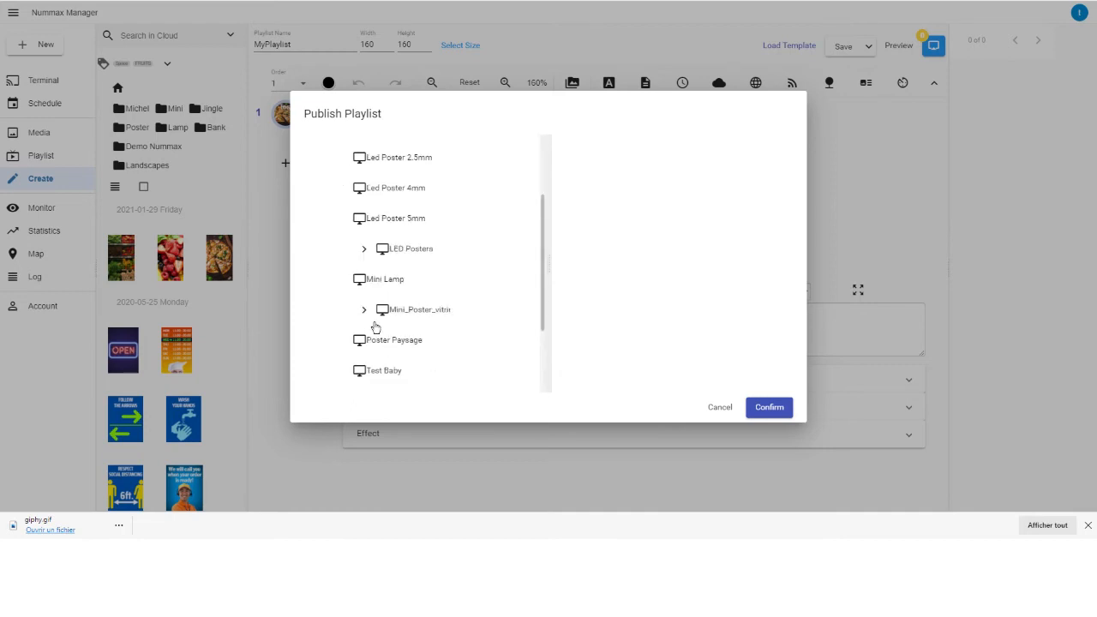
{"action": "left_click", "coordinate": [365, 310]}
{"action": "left_click", "coordinate": [410, 347]}
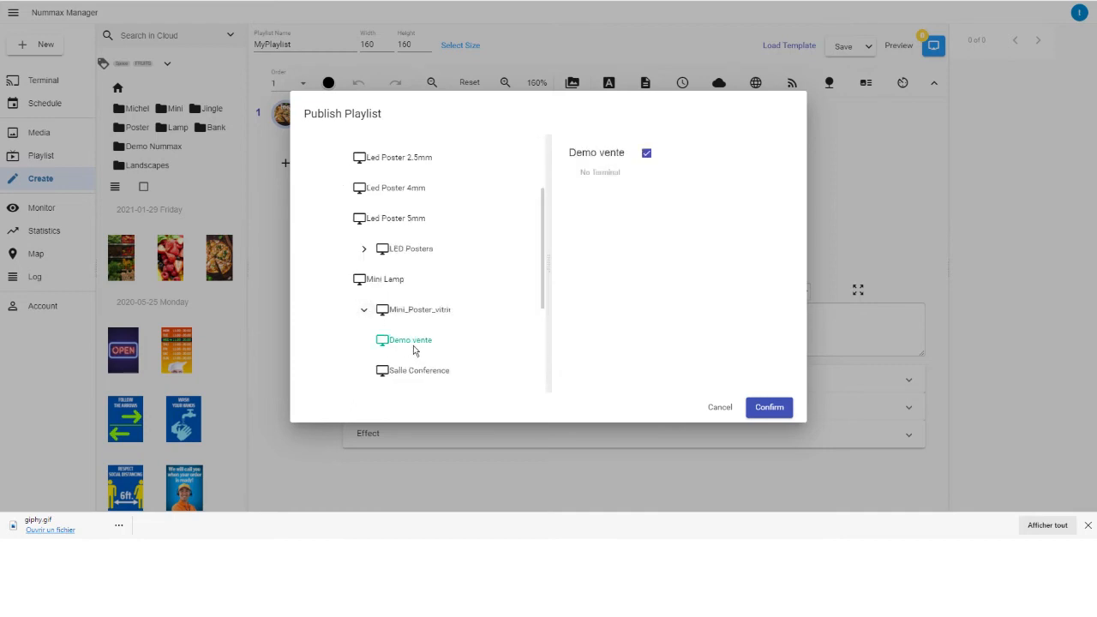
{"action": "left_click", "coordinate": [657, 165]}
{"action": "left_click", "coordinate": [656, 164]}
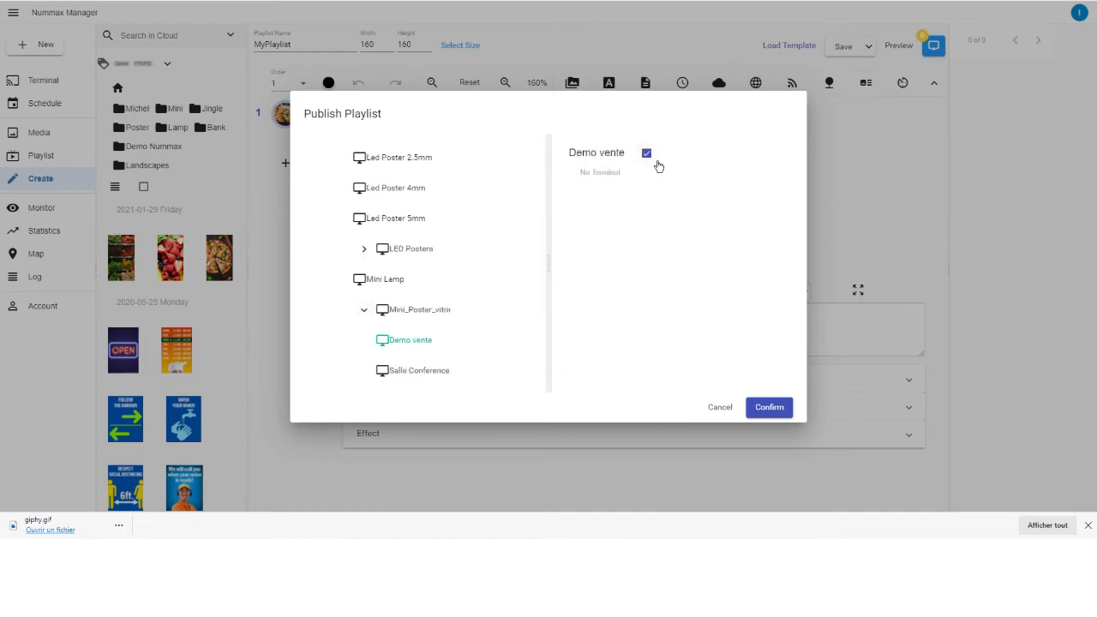
{"action": "left_click", "coordinate": [769, 409]}
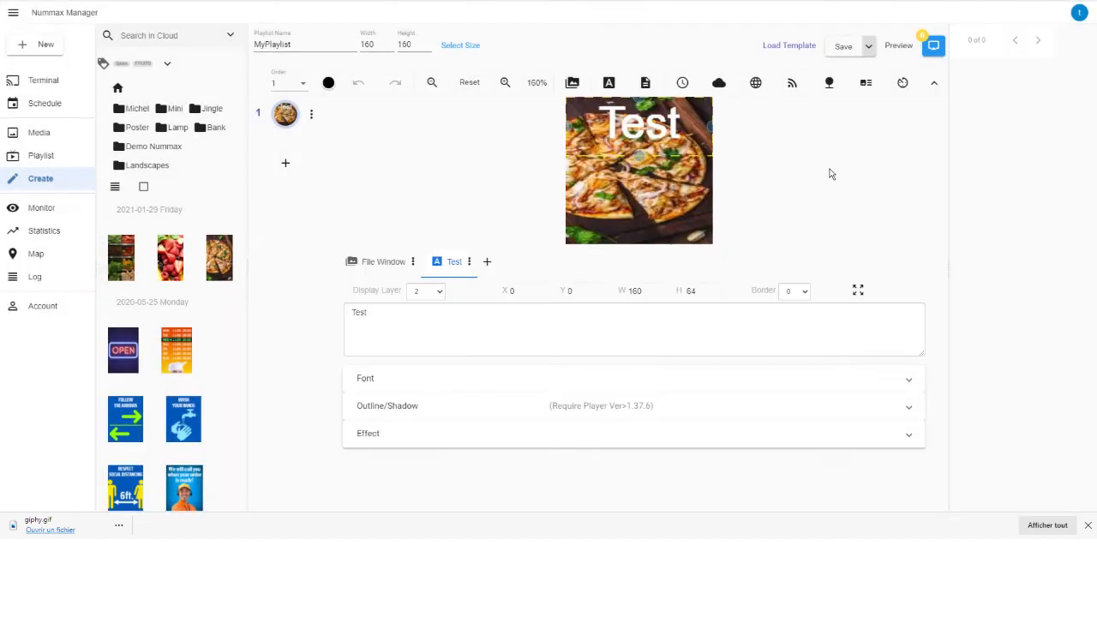
{"action": "left_click", "coordinate": [868, 47]}
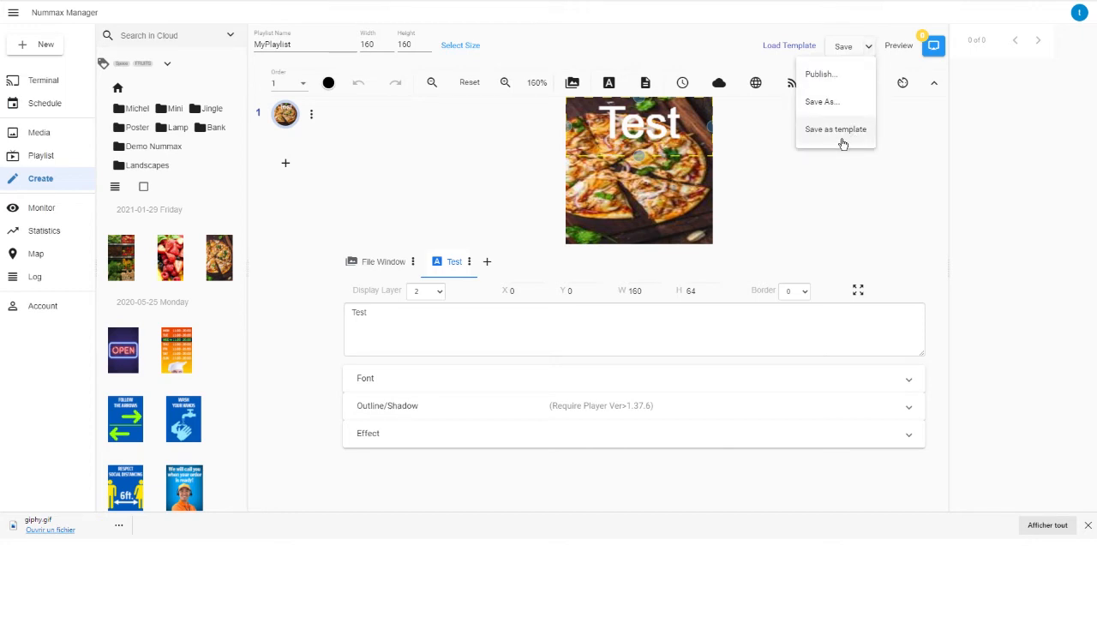
{"action": "left_click", "coordinate": [830, 191]}
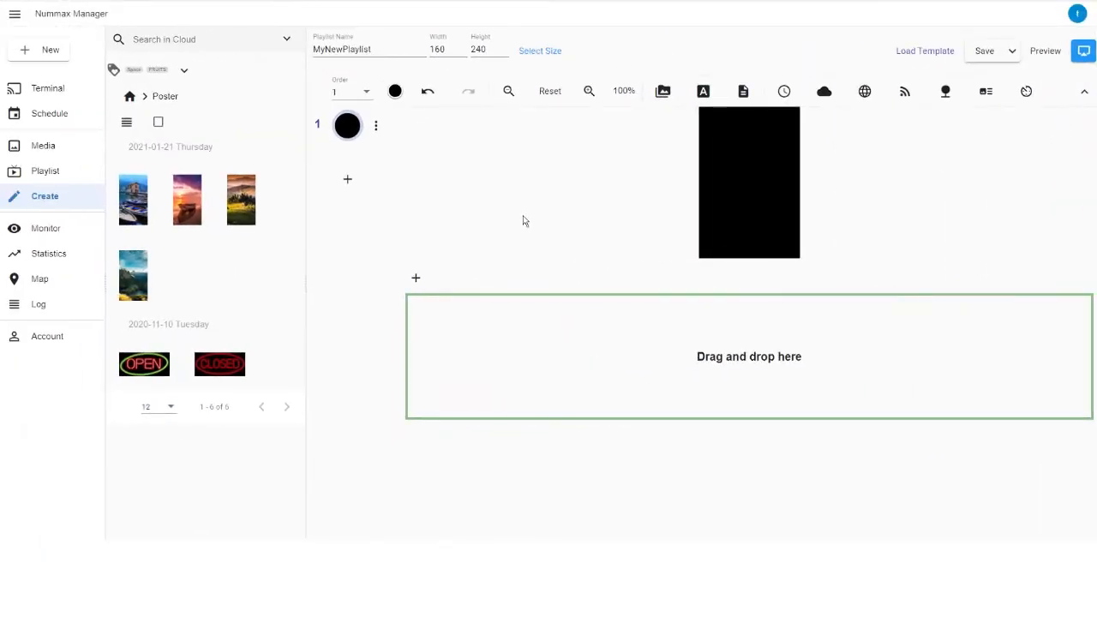
- Select the four landscape images dated 2021-01-21 in the Poster folder and add them to the page of MyNewPlaylist
{"action": "left_click", "coordinate": [136, 218]}
{"action": "left_click", "coordinate": [186, 221]}
{"action": "left_click", "coordinate": [253, 230]}
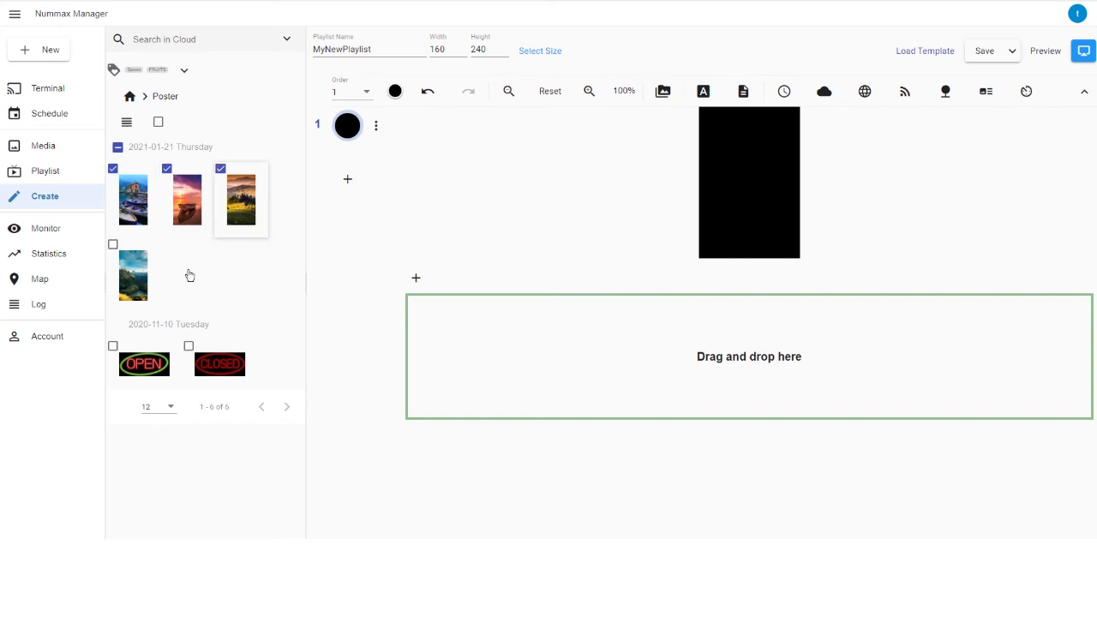
{"action": "left_click", "coordinate": [141, 283]}
{"action": "left_click_drag", "start_coordinate": [190, 197], "coordinate": [562, 336]}
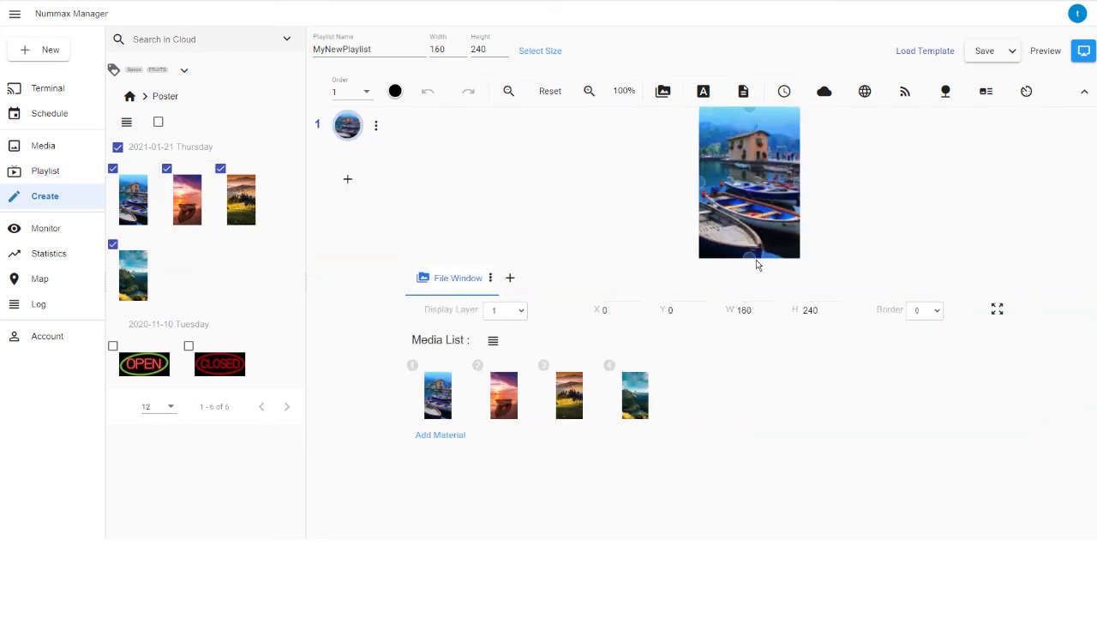
- Try a repositioned file window of about 132 by 167 with a border, and restore it to the full page with border 0
{"action": "left_click_drag", "start_coordinate": [758, 267], "coordinate": [813, 189]}
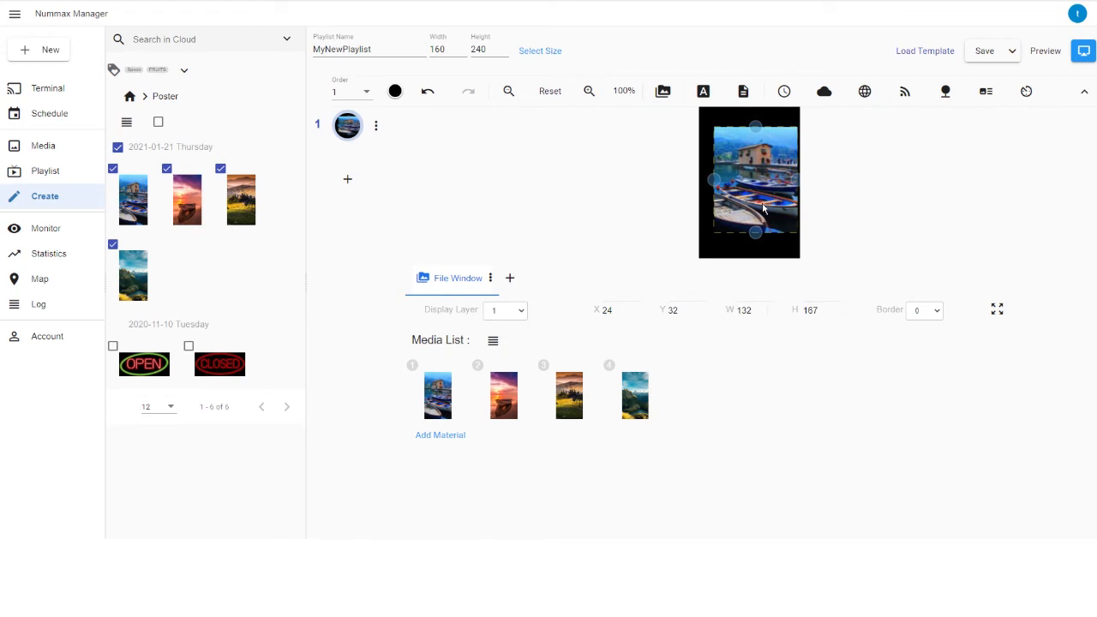
{"action": "left_click_drag", "start_coordinate": [763, 207], "coordinate": [758, 200]}
{"action": "left_click", "coordinate": [938, 311]}
{"action": "left_click", "coordinate": [931, 373]}
{"action": "left_click", "coordinate": [935, 312]}
{"action": "left_click", "coordinate": [931, 334]}
{"action": "left_click", "coordinate": [1001, 312]}
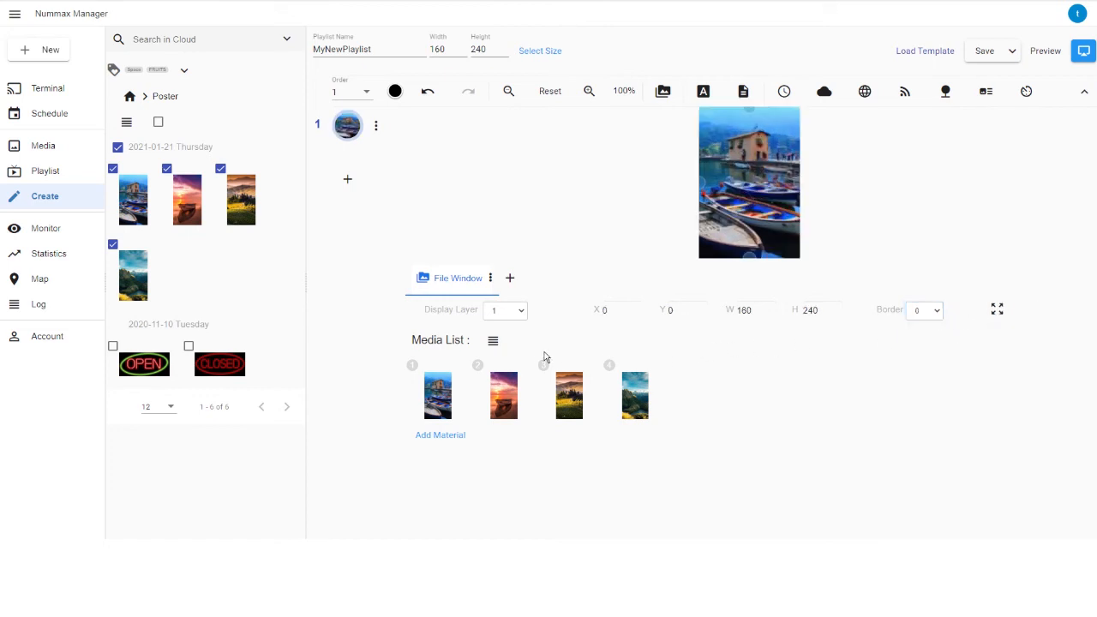
- Switch the media list to the detailed view and check the display durations of the first three images
{"action": "left_click", "coordinate": [494, 341]}
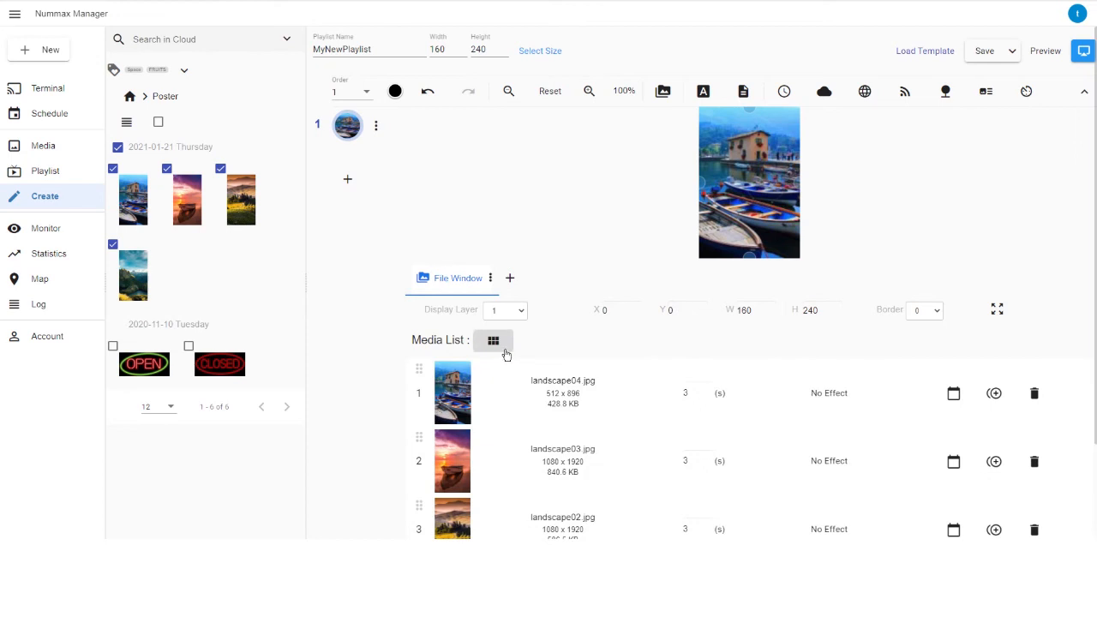
{"action": "scroll", "coordinate": [626, 365], "scroll_direction": "down", "scroll_amount": 2}
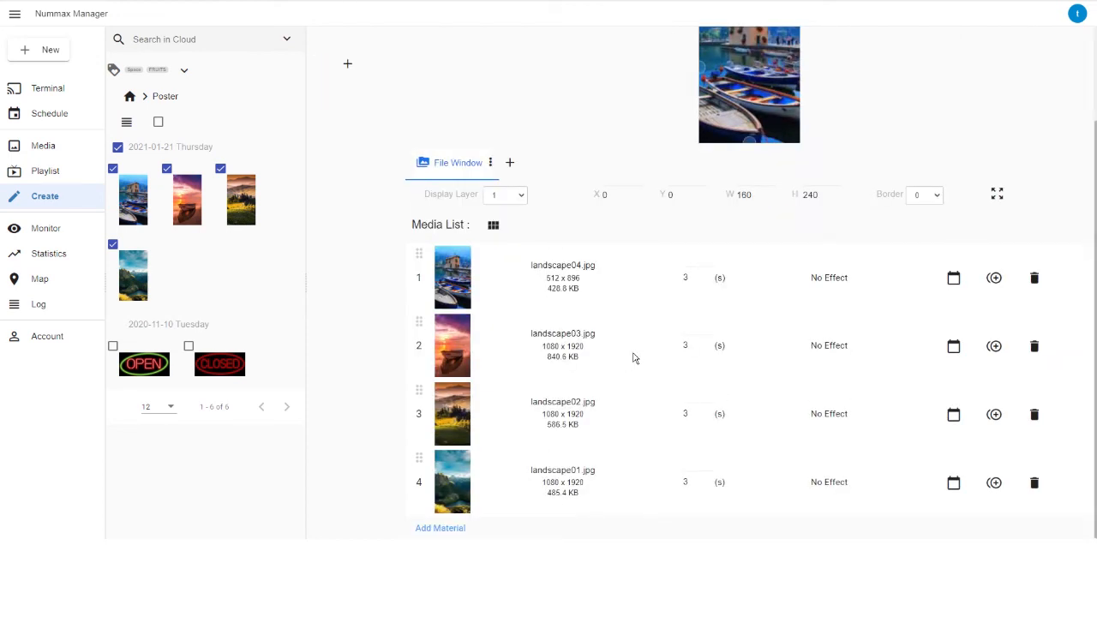
{"action": "double_click", "coordinate": [695, 283]}
{"action": "double_click", "coordinate": [683, 348]}
{"action": "double_click", "coordinate": [686, 414]}
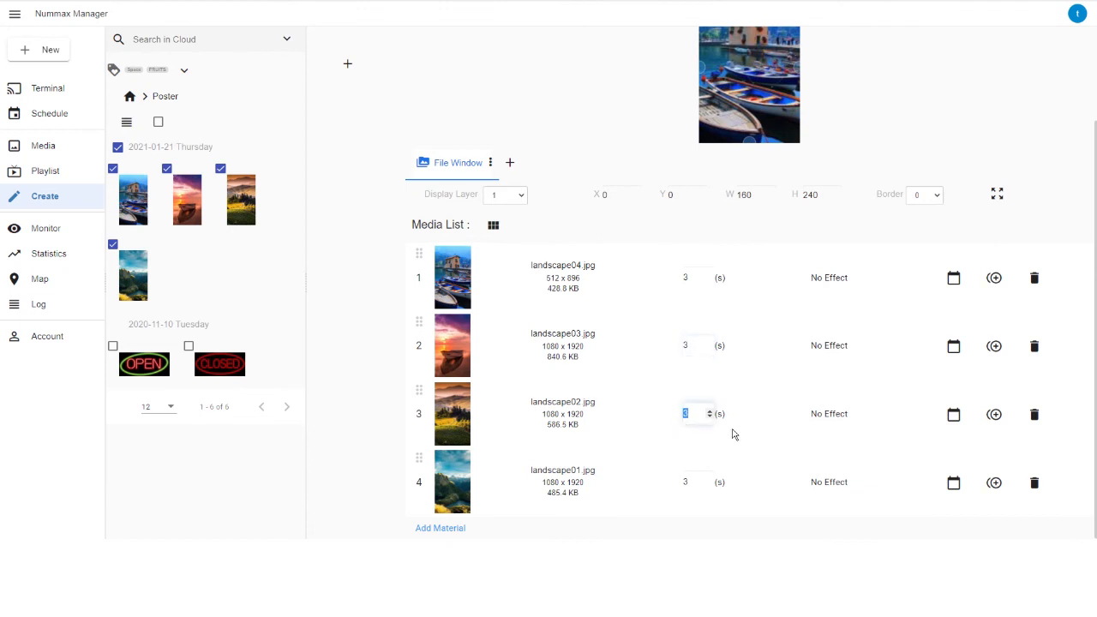
- Apply the Random Effect transition to the first two images in the media list, landscape04.jpg and landscape03.jpg
{"action": "left_click", "coordinate": [841, 293]}
{"action": "mouse_move", "coordinate": [852, 209]}
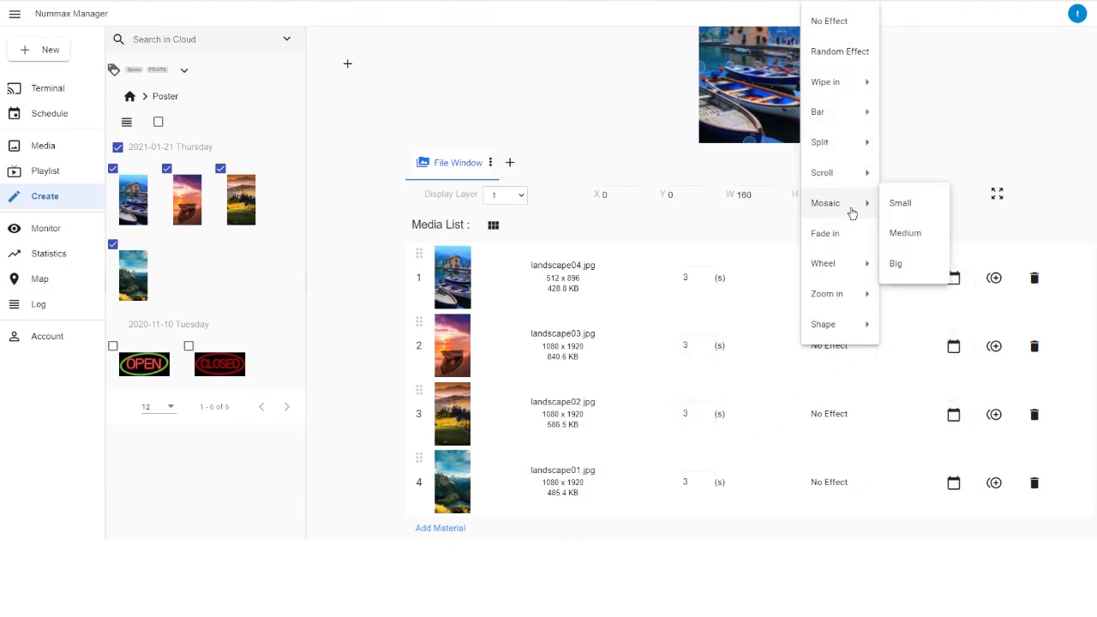
{"action": "left_click", "coordinate": [839, 54]}
{"action": "left_click", "coordinate": [840, 347]}
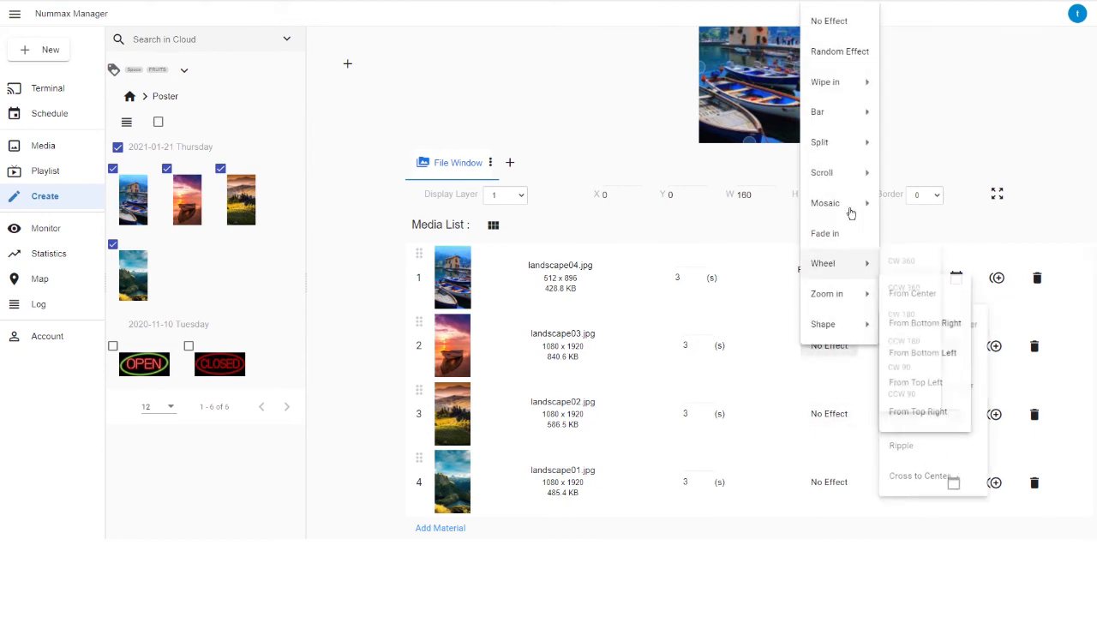
{"action": "left_click", "coordinate": [841, 51]}
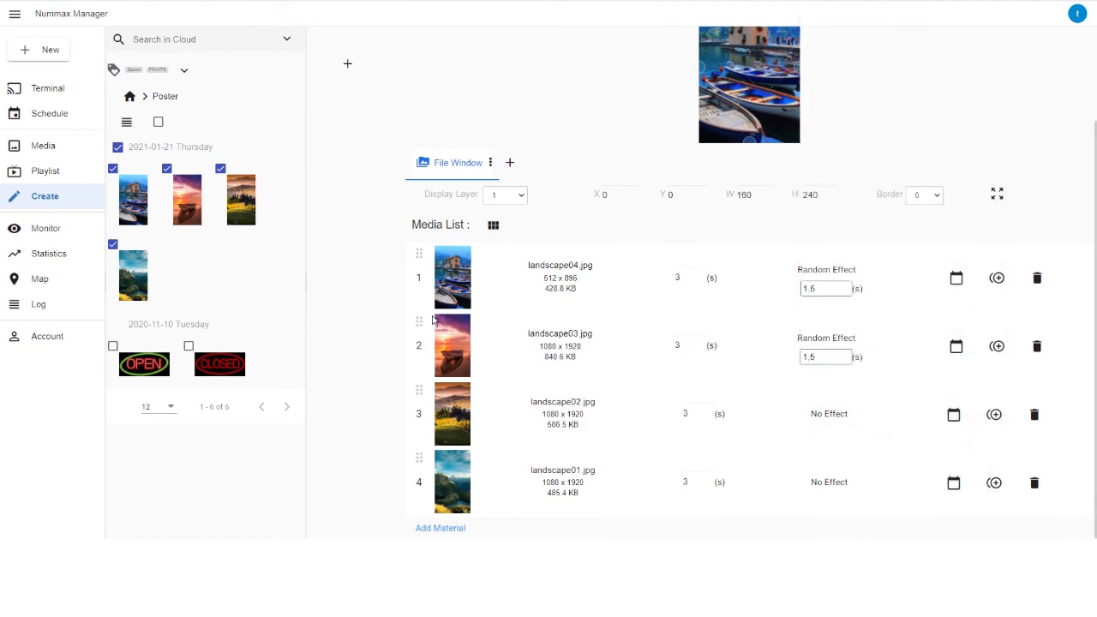
- Reorder the media list so landscape01.jpg comes first, and add the light-streak image dated 2021-02-02 from the home folder as fifth item
{"action": "left_click_drag", "start_coordinate": [426, 327], "coordinate": [461, 273]}
{"action": "left_click", "coordinate": [495, 225]}
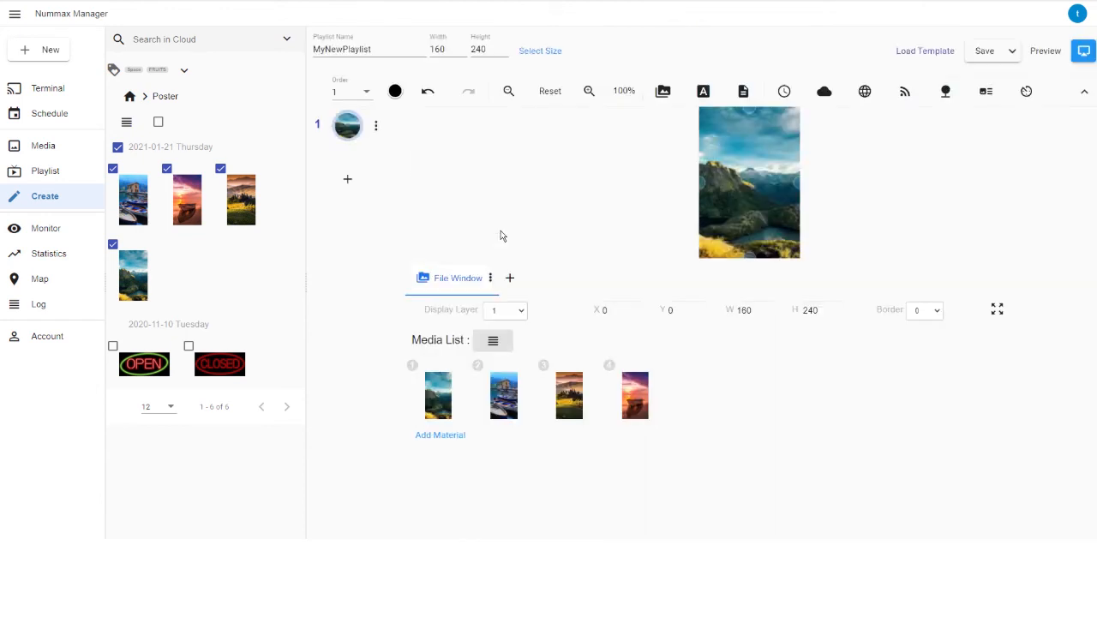
{"action": "left_click", "coordinate": [133, 99]}
{"action": "left_click_drag", "start_coordinate": [212, 344], "coordinate": [693, 412]}
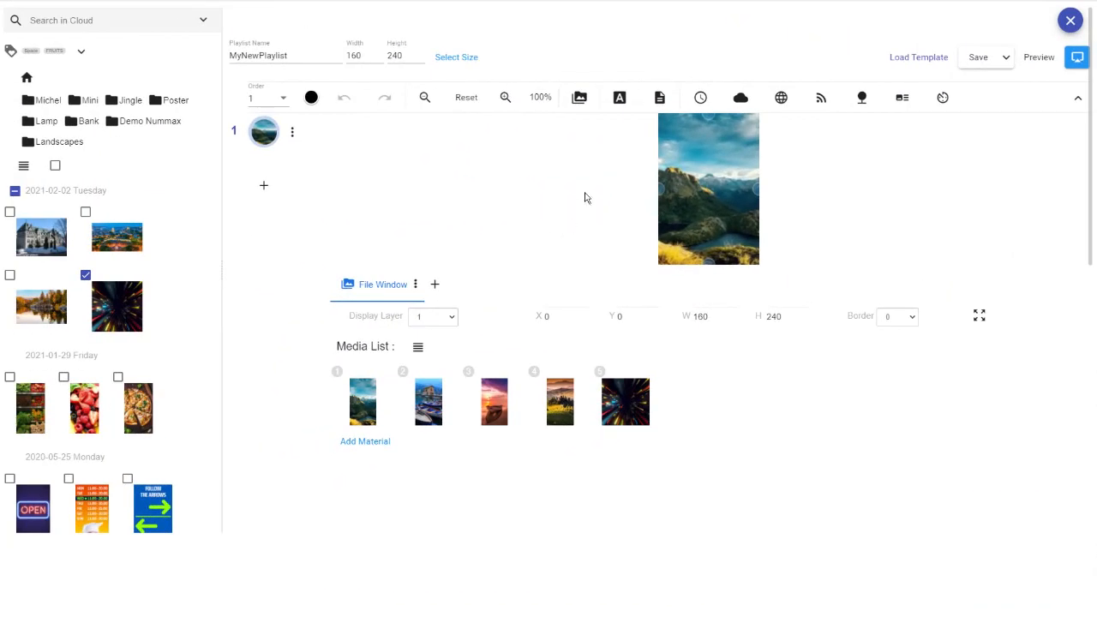
- Add a single-line text reading "Training" near the top of the page, about 133 wide at X 12, Y 13
{"action": "left_click", "coordinate": [620, 98]}
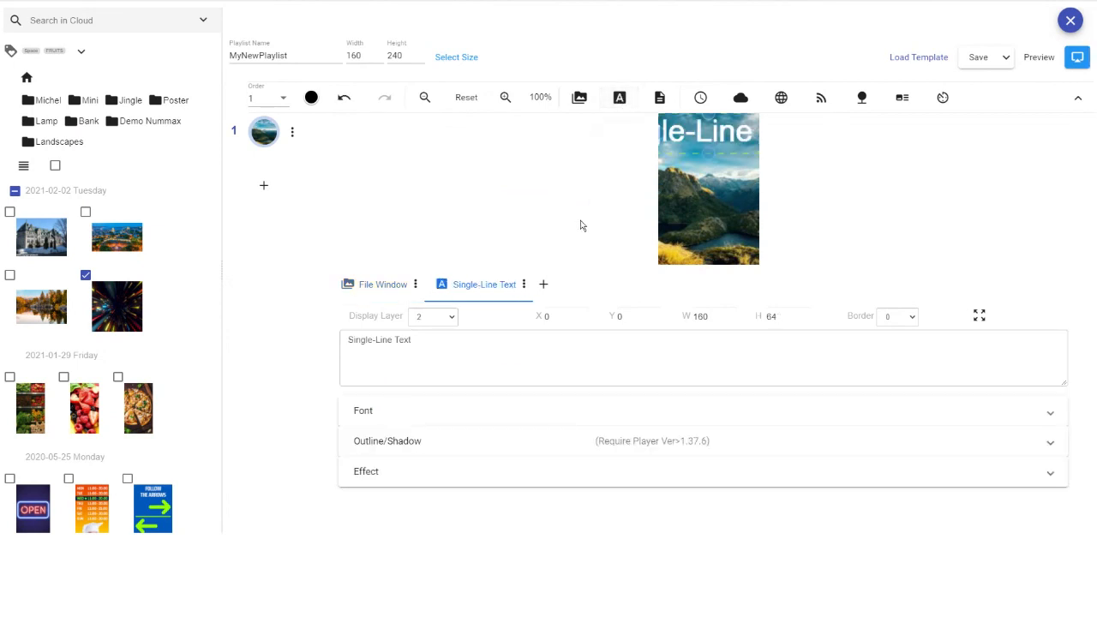
{"action": "mouse_move", "coordinate": [713, 149]}
{"action": "left_mouse_down"}
{"action": "mouse_move", "coordinate": [724, 199]}
{"action": "mouse_move", "coordinate": [738, 185]}
{"action": "mouse_move", "coordinate": [731, 156]}
{"action": "left_mouse_up"}
{"action": "left_click_drag", "start_coordinate": [412, 340], "coordinate": [322, 352]}
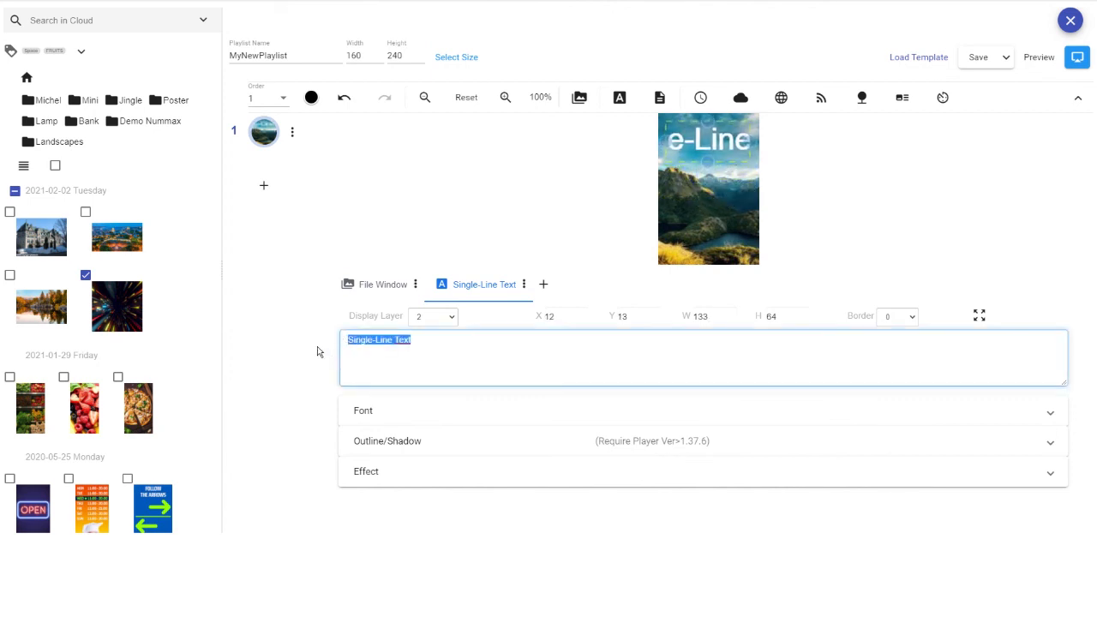
{"action": "type", "text": "Training"}
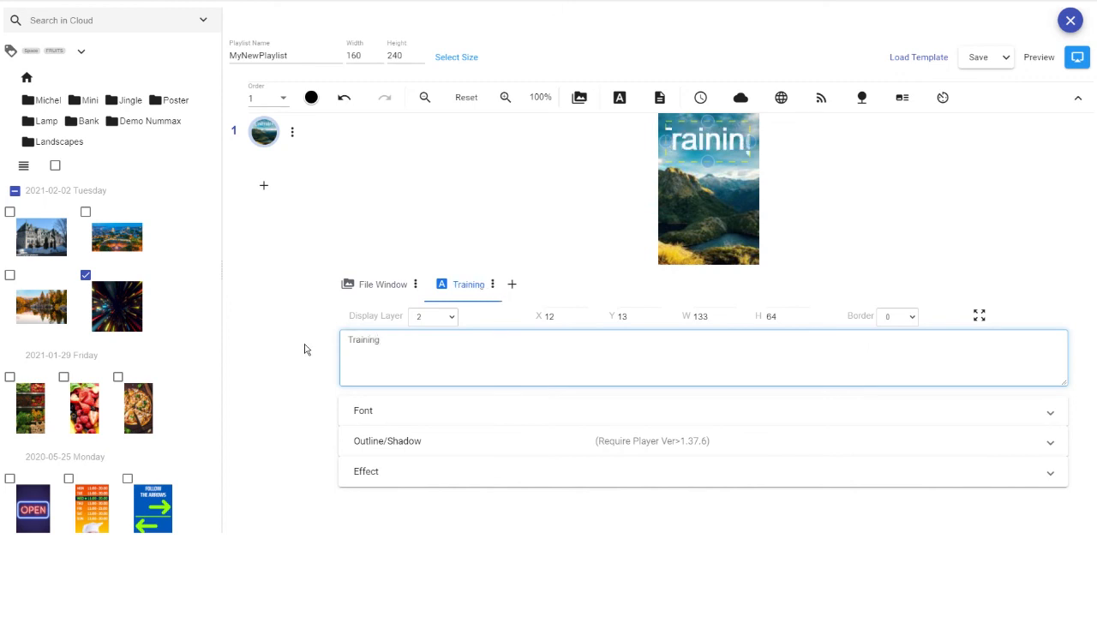
{"action": "left_click", "coordinate": [321, 352]}
- Set the Training text's font size to 36 px and its colour to yellow
{"action": "left_click", "coordinate": [395, 414]}
{"action": "left_click_drag", "start_coordinate": [506, 451], "coordinate": [389, 491]}
{"action": "type", "text": "30"}
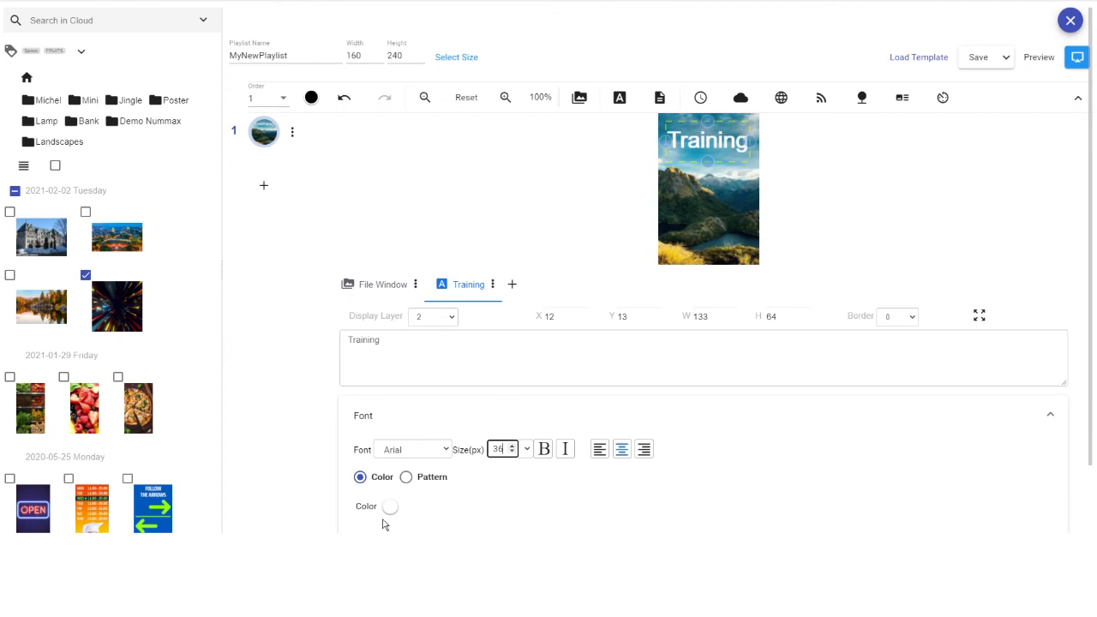
{"action": "left_click", "coordinate": [390, 506]}
{"action": "left_click", "coordinate": [412, 451]}
{"action": "left_click", "coordinate": [522, 503]}
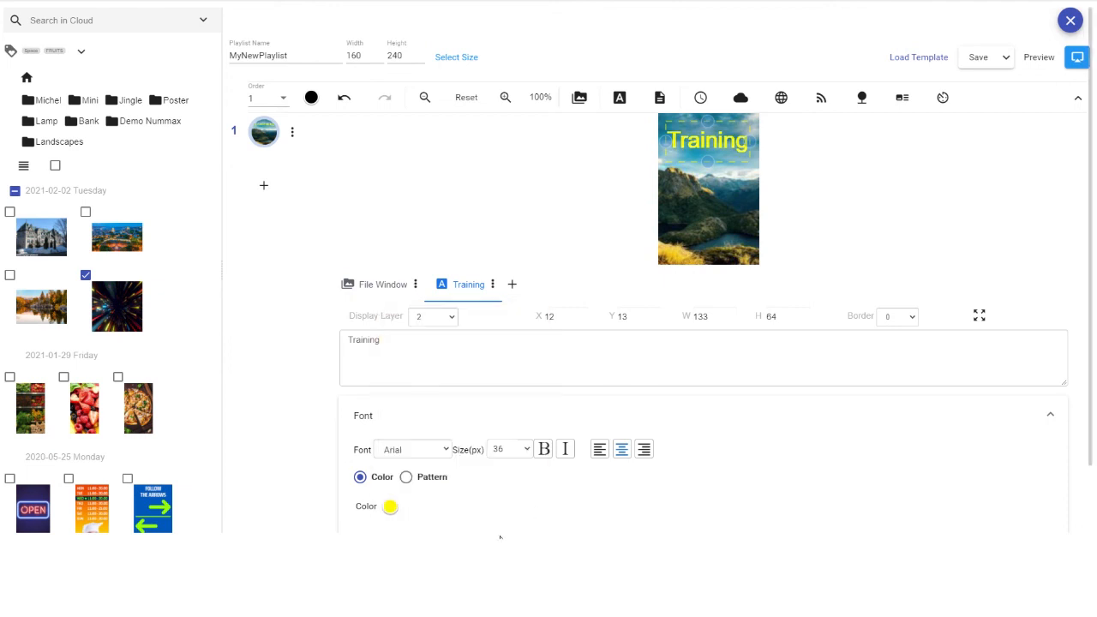
- Enable a shadow on the Training text
{"action": "left_click", "coordinate": [461, 424]}
{"action": "left_click", "coordinate": [367, 502]}
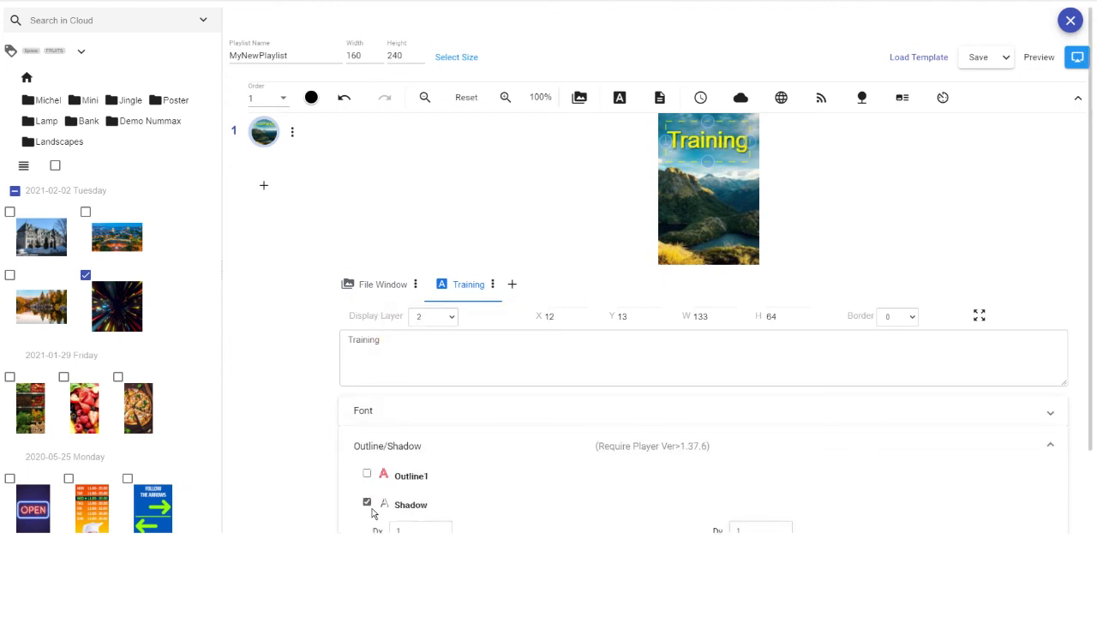
{"action": "left_click", "coordinate": [445, 448]}
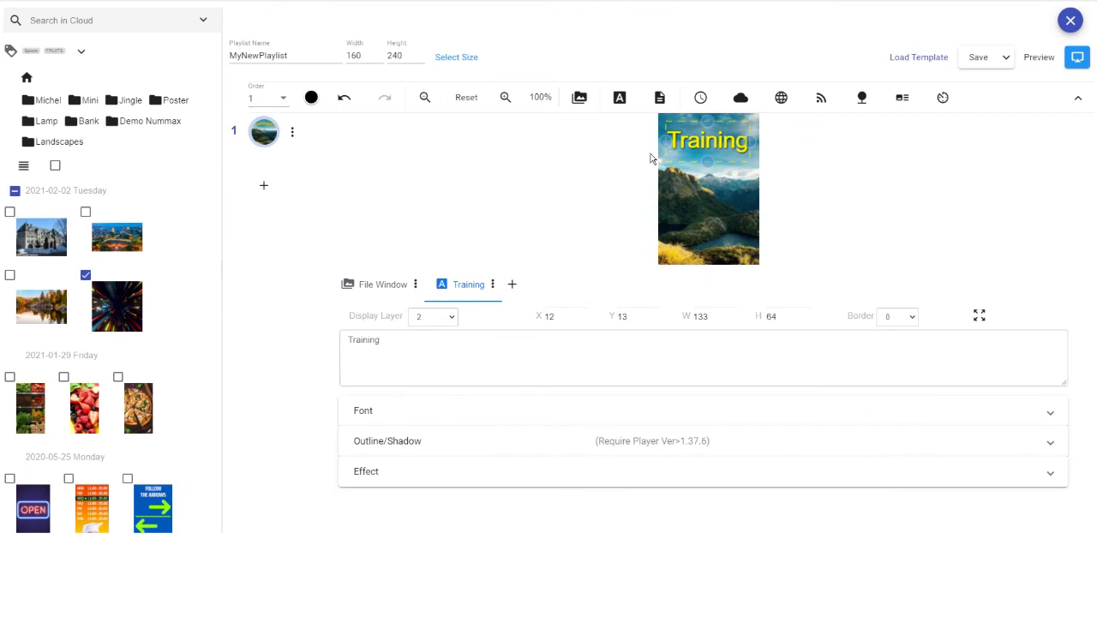
- Add a multi-line text at about X 38, Y 95 reading "Learn", "Nummax" and "Manager" on three separate lines
{"action": "left_click", "coordinate": [660, 97]}
{"action": "left_click_drag", "start_coordinate": [683, 154], "coordinate": [707, 215]}
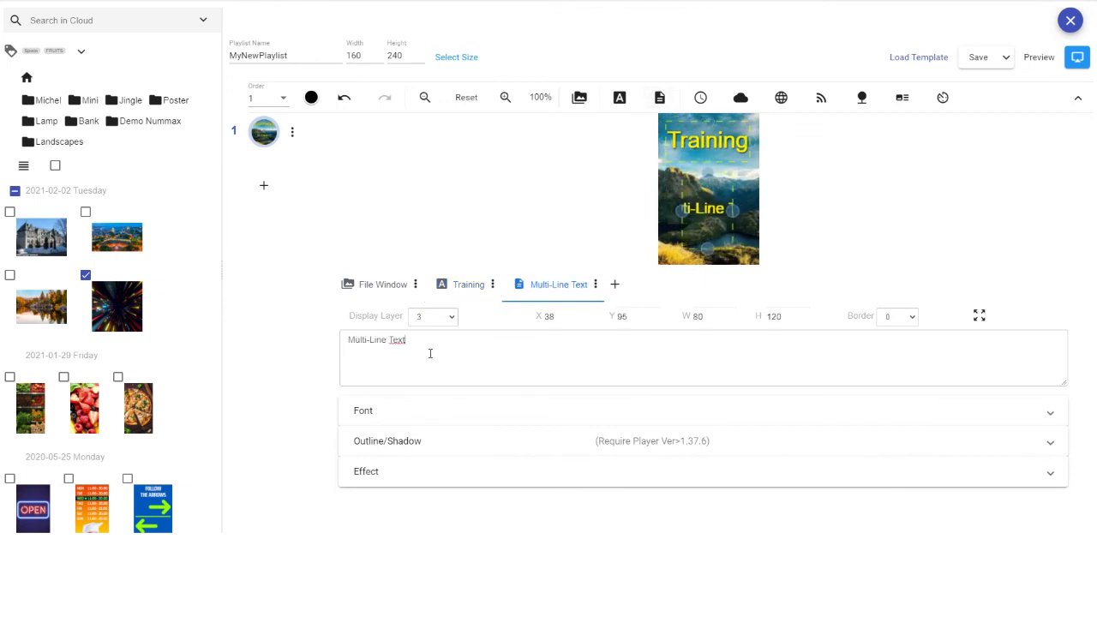
{"action": "left_click_drag", "start_coordinate": [431, 353], "coordinate": [329, 339]}
{"action": "type", "text": "Learn"}
{"action": "key", "text": "Return"}
{"action": "type", "text": "Nummax"}
{"action": "key", "text": "Return"}
{"action": "type", "text": "Manager"}
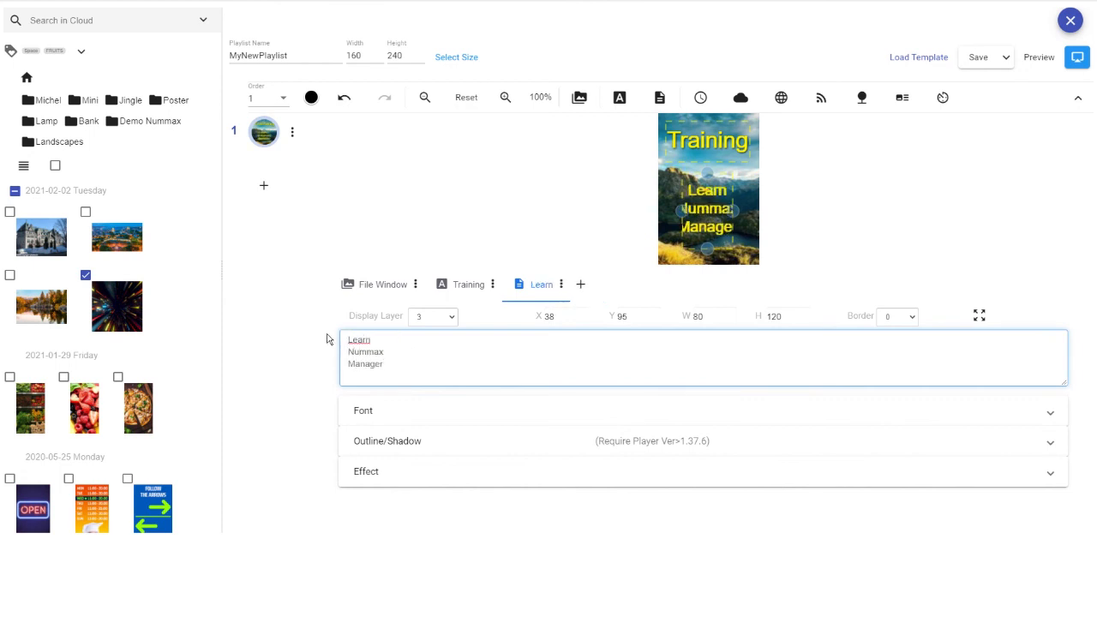
- Change the font colour of the multi-line text to white (255, 255, 255)
{"action": "left_click", "coordinate": [420, 422]}
{"action": "left_click", "coordinate": [390, 508]}
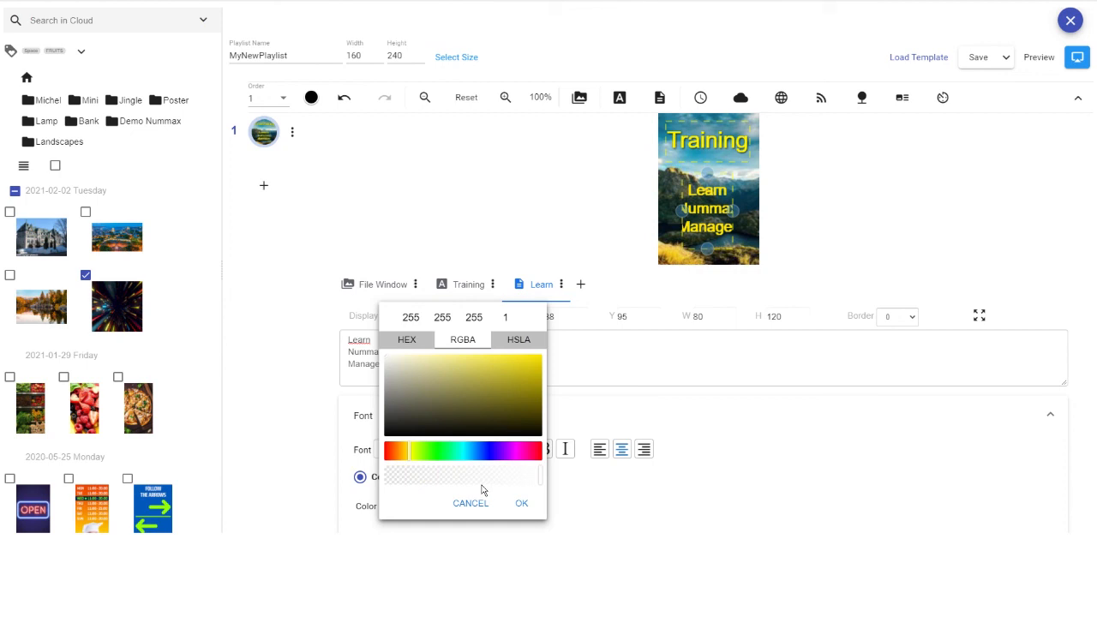
{"action": "left_click", "coordinate": [522, 509]}
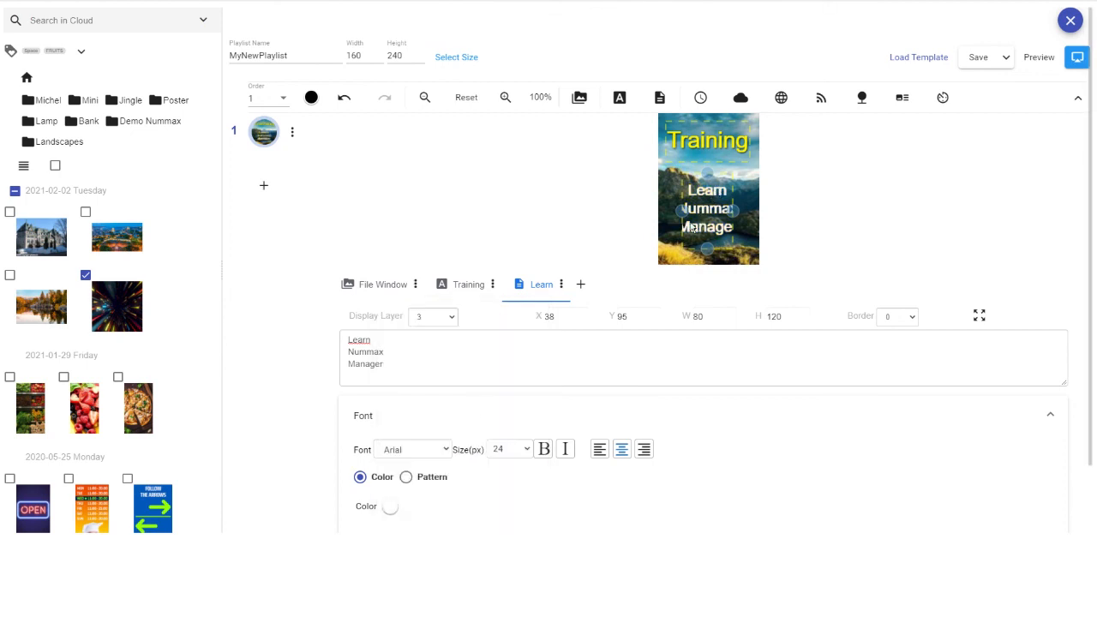
- Widen the multi-line text box to about 132 at X 14, Y 78, and save the playlist
{"action": "left_click_drag", "start_coordinate": [682, 212], "coordinate": [668, 214]}
{"action": "mouse_move", "coordinate": [736, 213]}
{"action": "left_mouse_down"}
{"action": "mouse_move", "coordinate": [756, 214]}
{"action": "mouse_move", "coordinate": [733, 200]}
{"action": "left_mouse_up"}
{"action": "left_click", "coordinate": [979, 66]}
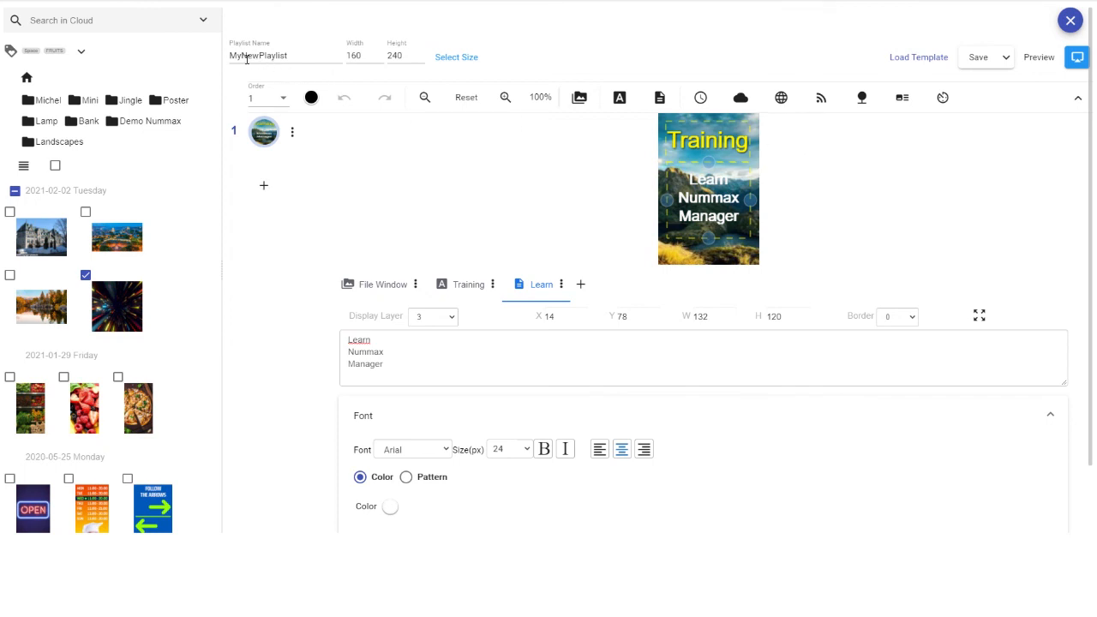
- Rename the playlist MyTemplate, save it as a template and close the editor
{"action": "left_click_drag", "start_coordinate": [243, 57], "coordinate": [292, 62]}
{"action": "type", "text": "Template"}
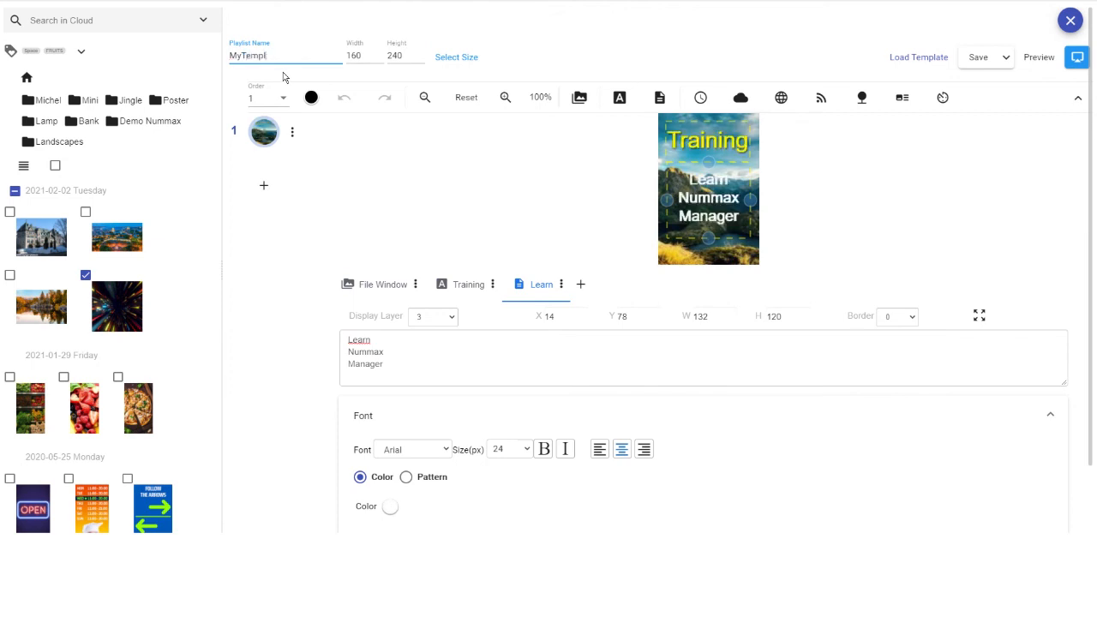
{"action": "left_click", "coordinate": [1007, 56]}
{"action": "left_click", "coordinate": [971, 151]}
{"action": "left_click", "coordinate": [1070, 23]}
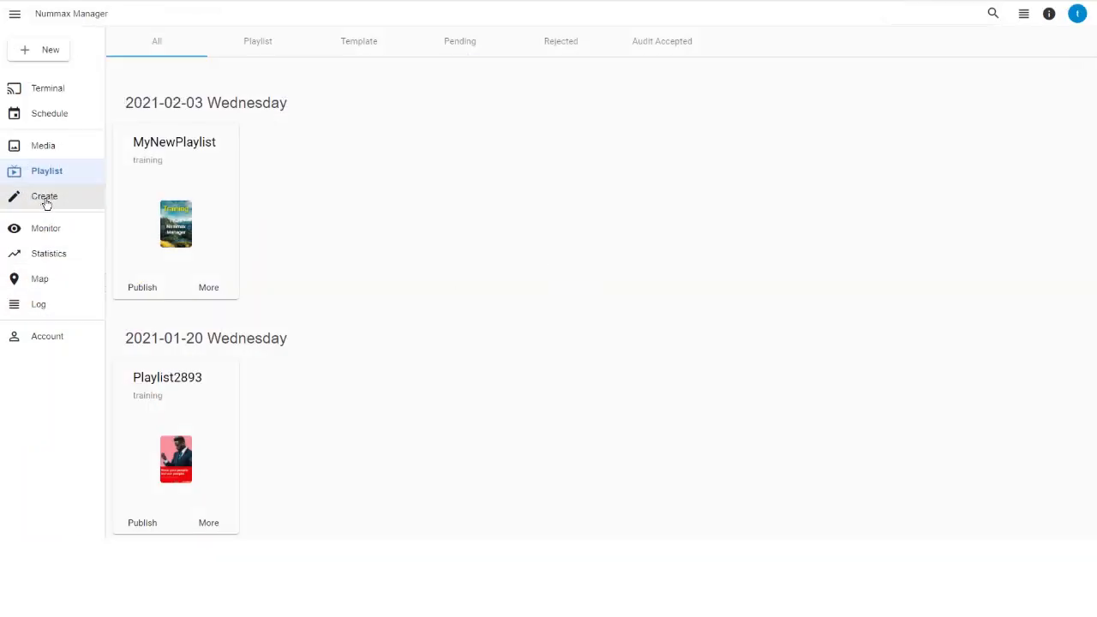
- Create a new playlist named MyNewPlaylist and load the MyTemplate template into it
{"action": "left_click", "coordinate": [45, 199]}
{"action": "double_click", "coordinate": [386, 55]}
{"action": "type", "text": "MyNewPlaylist"}
{"action": "left_click", "coordinate": [919, 56]}
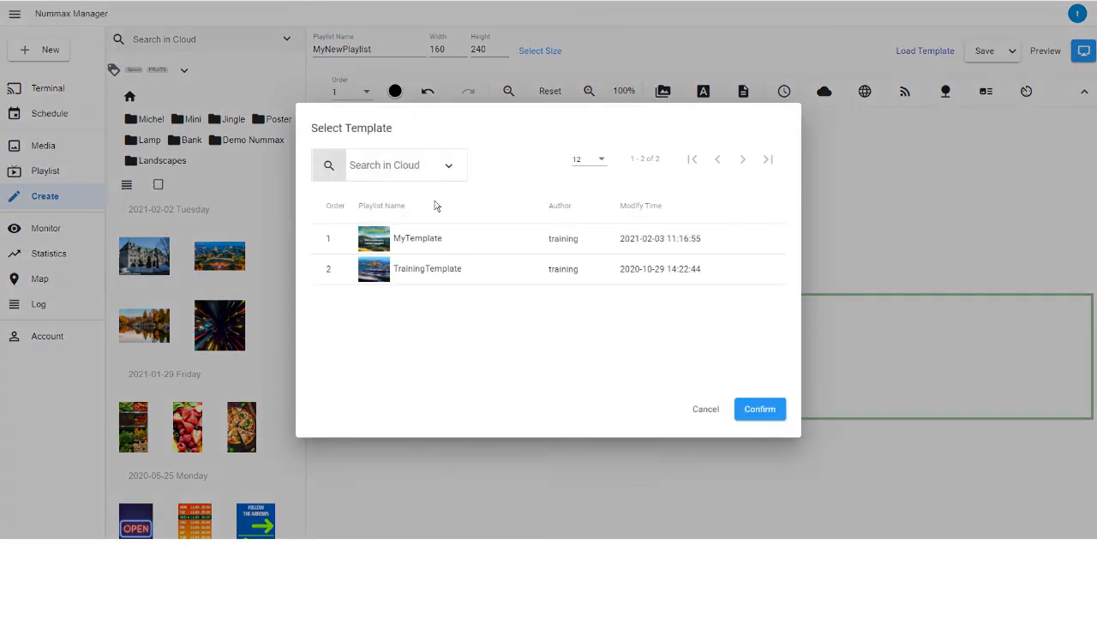
{"action": "left_click", "coordinate": [426, 248]}
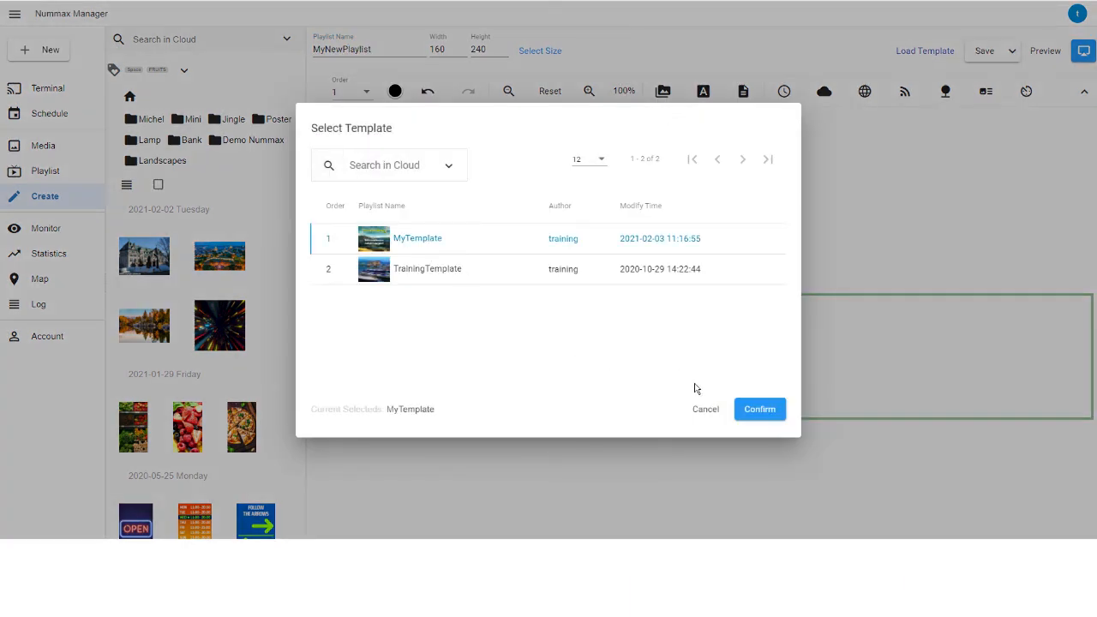
{"action": "left_click", "coordinate": [772, 413]}
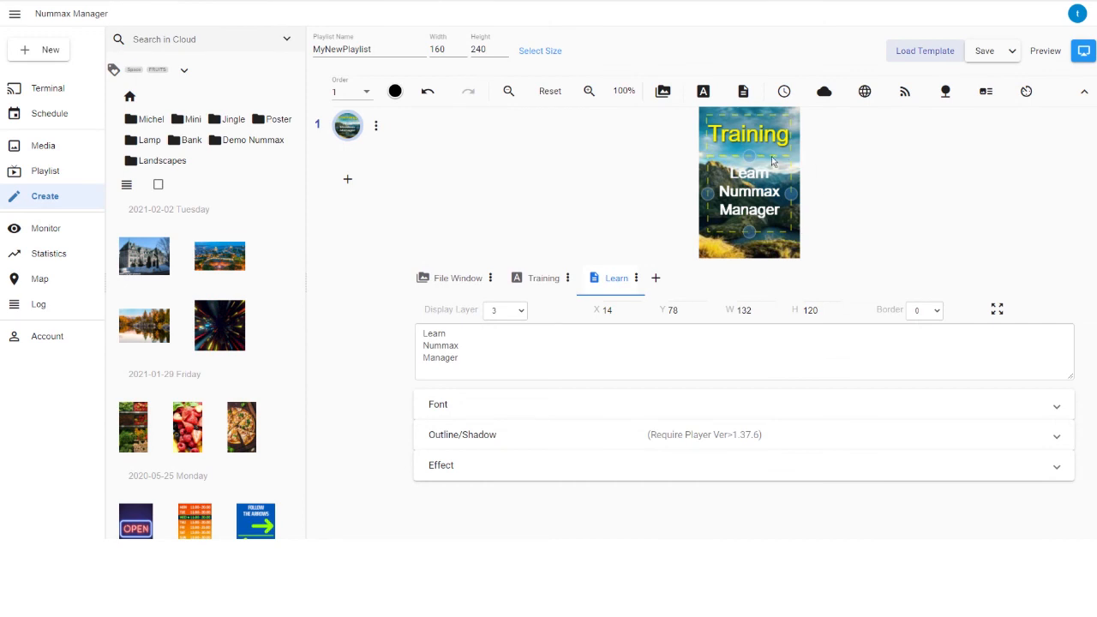